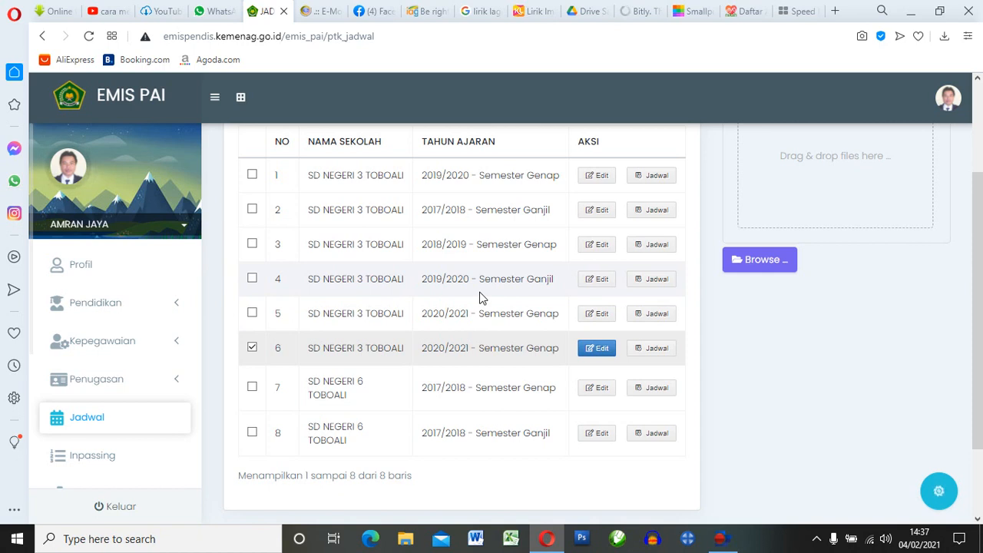
Step: Open the Jadwal page to load the list of teaching schedules
scroll(469, 338, "up", 2)
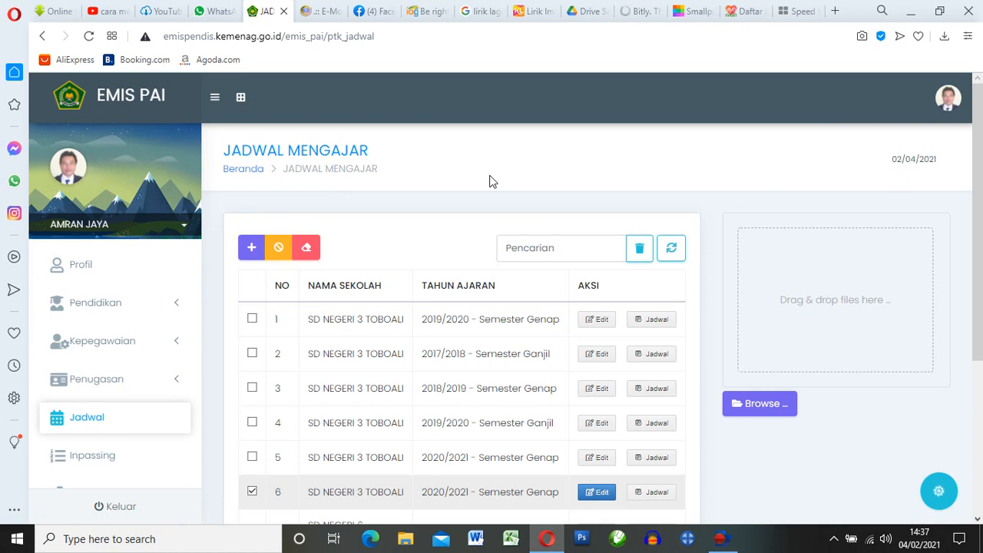
scroll(492, 181, "down", 1)
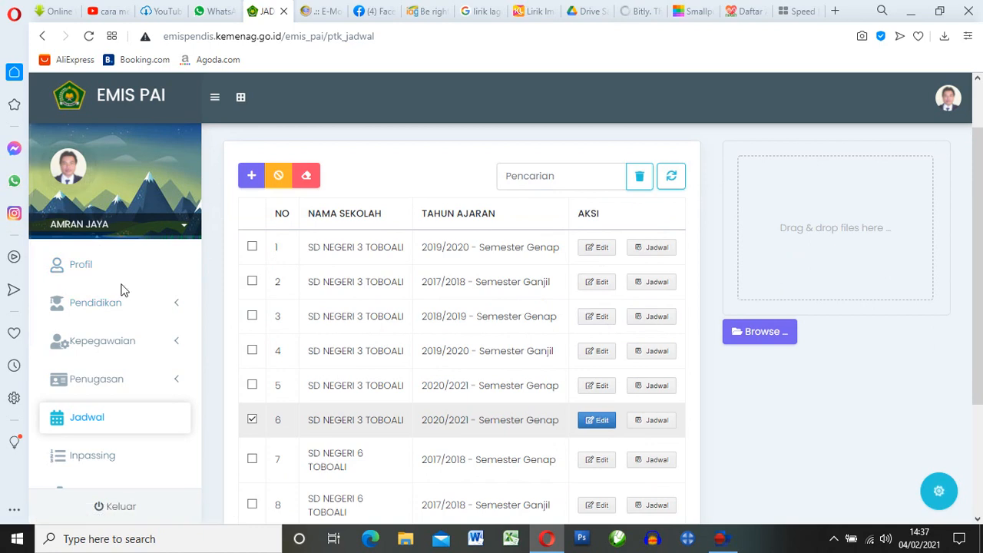
scroll(121, 290, "down", 1)
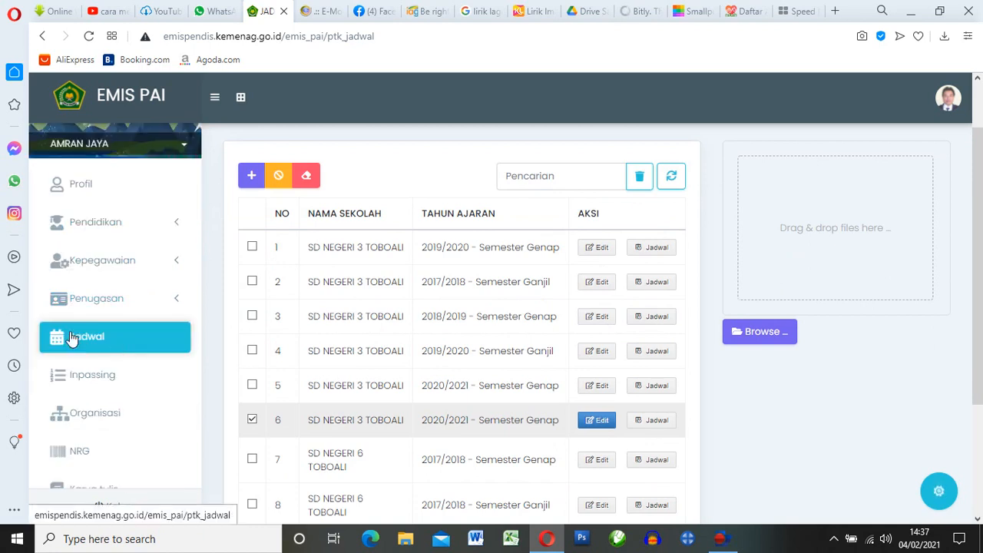
left_click(109, 344)
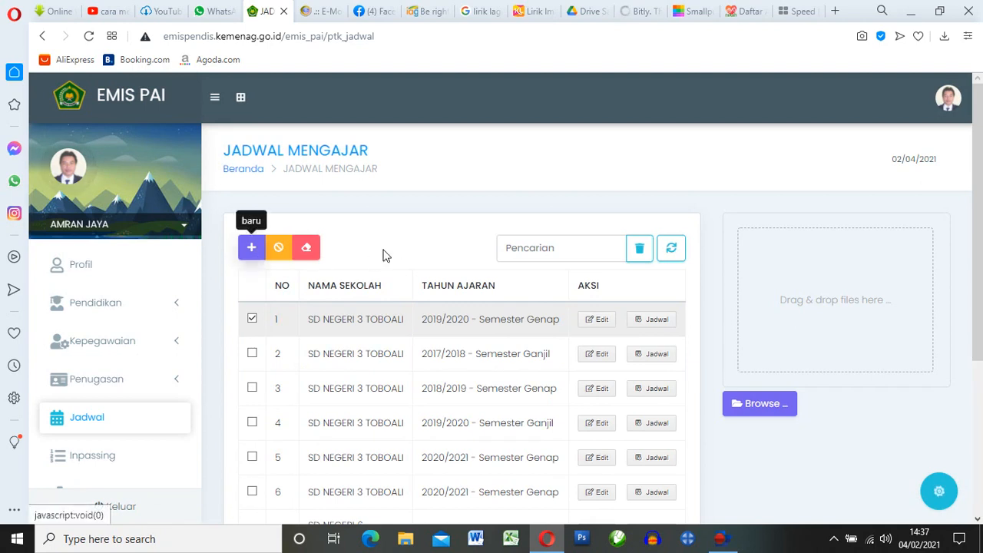
Step: Examine the existing teaching schedule entries, checking the school and academic year of each row
scroll(514, 383, "down", 1)
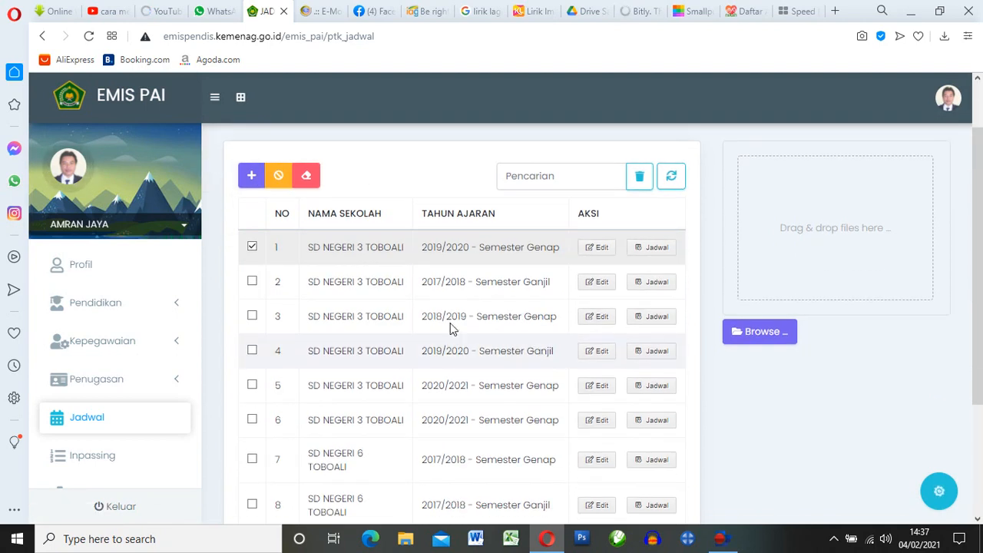
scroll(442, 349, "down", 1)
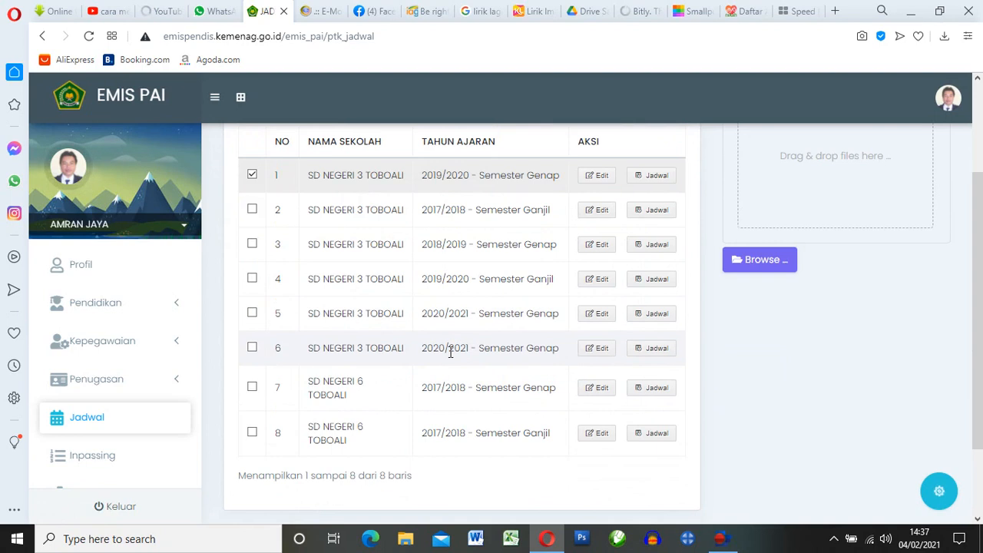
scroll(449, 351, "up", 1)
scroll(450, 351, "up", 1)
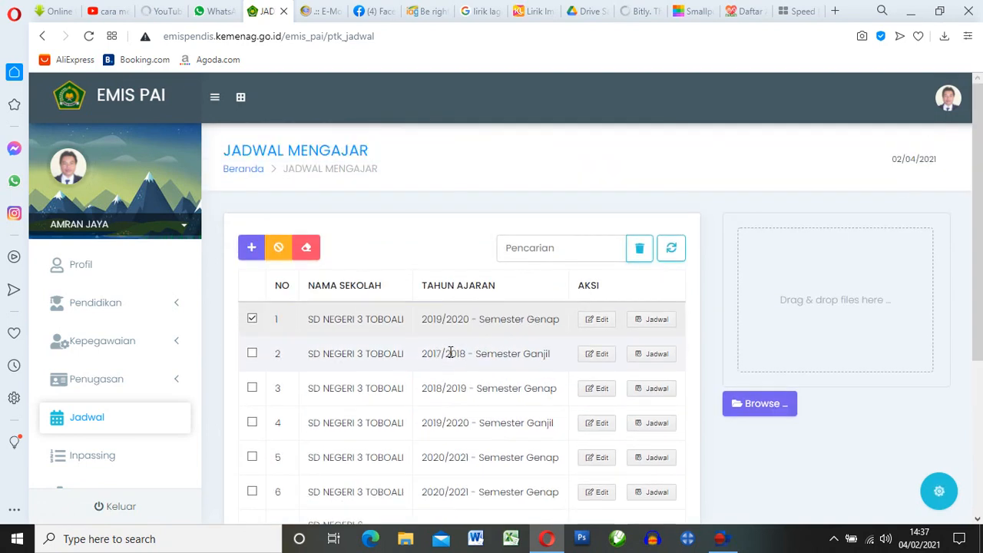
scroll(399, 346, "down", 1)
scroll(367, 283, "down", 1)
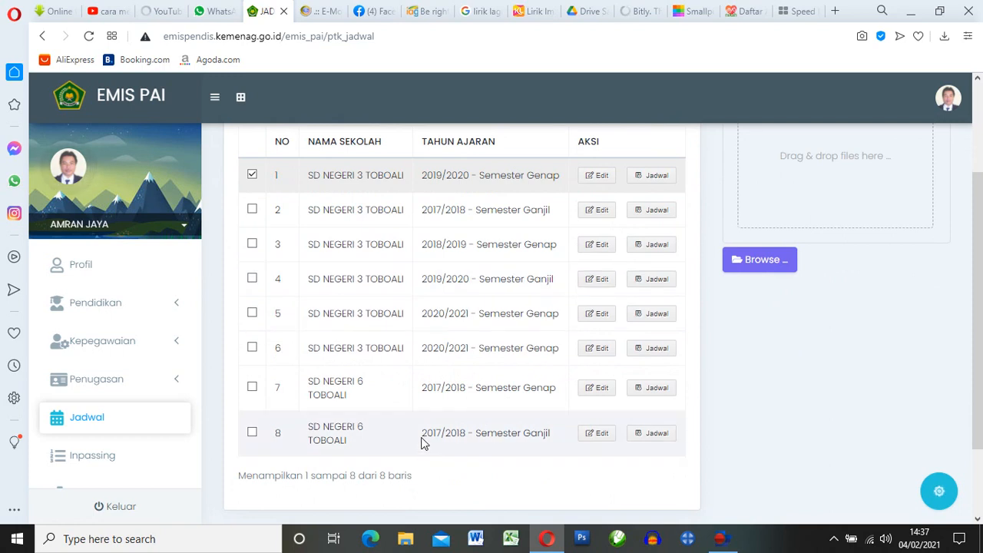
scroll(421, 443, "up", 2)
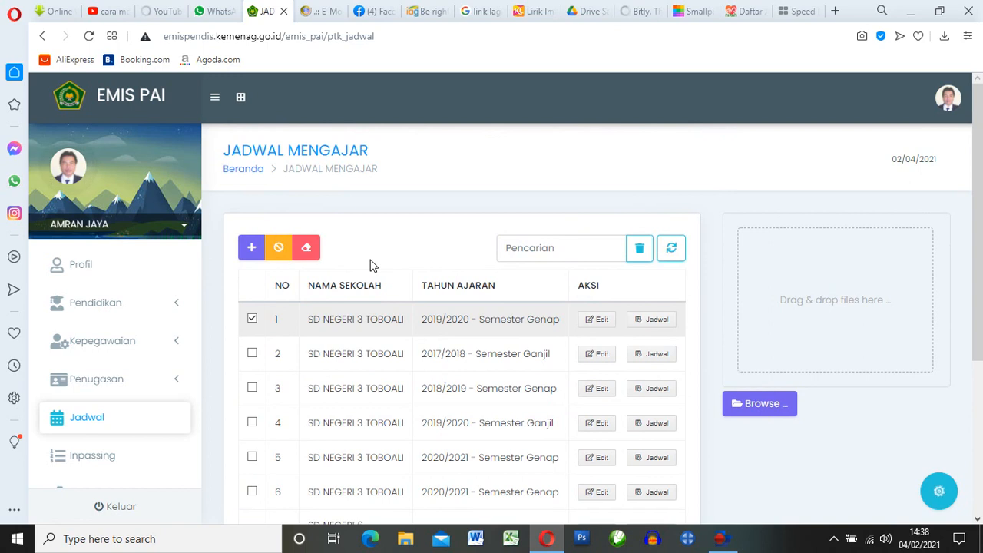
Step: Start a new schedule entry, keeping SD NEGERI 3 TOBOALI as the school and 2020/2021 - Semester Genap as the academic year
left_click(251, 248)
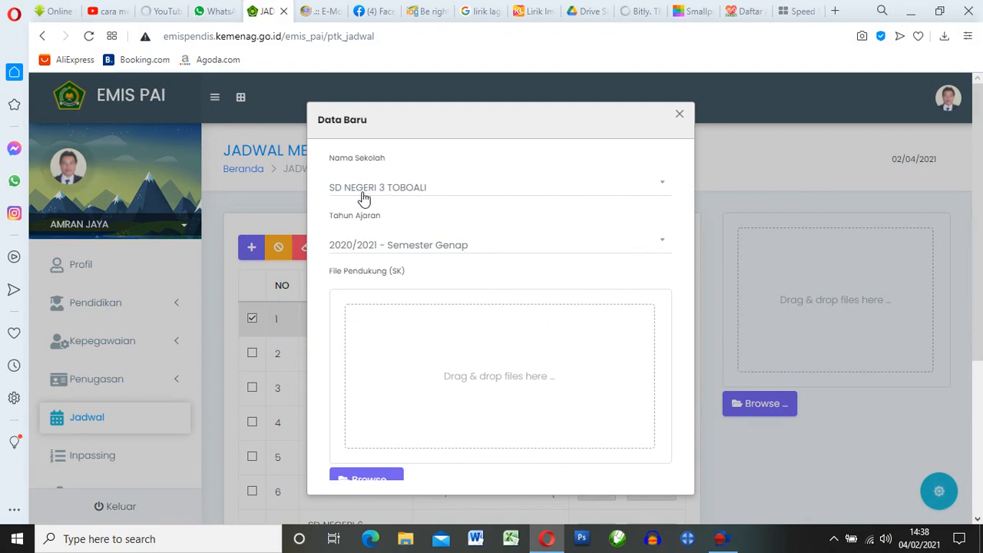
left_click(659, 185)
left_click(661, 186)
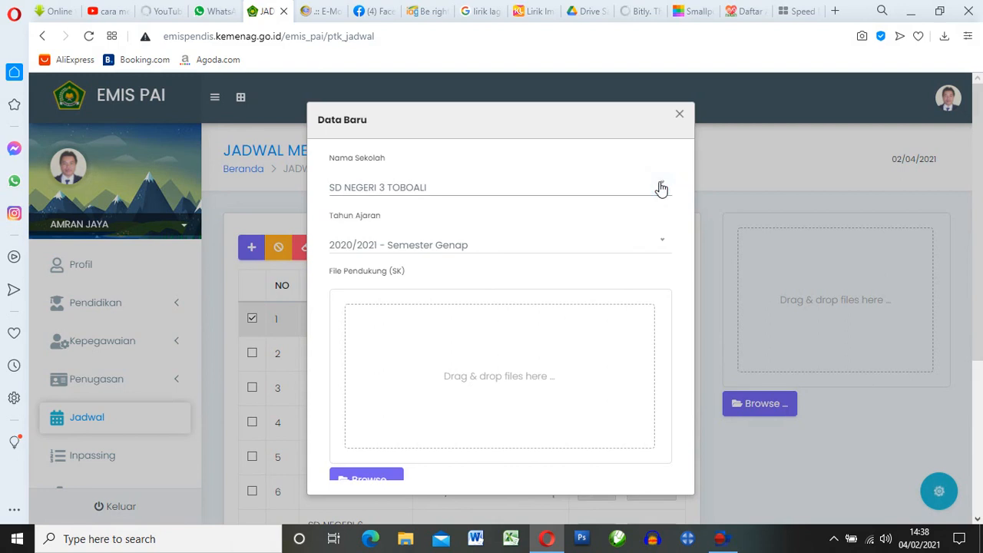
left_click(662, 243)
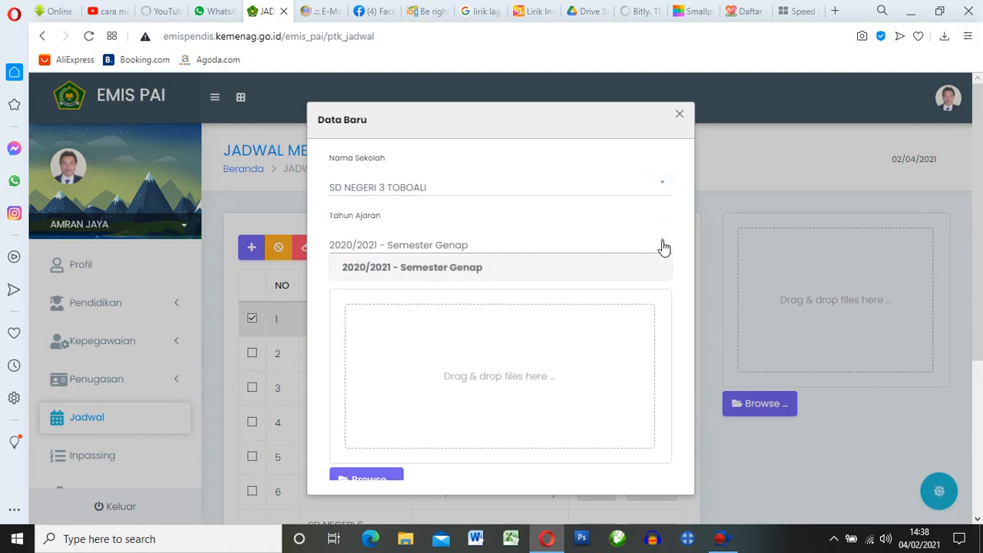
left_click(664, 246)
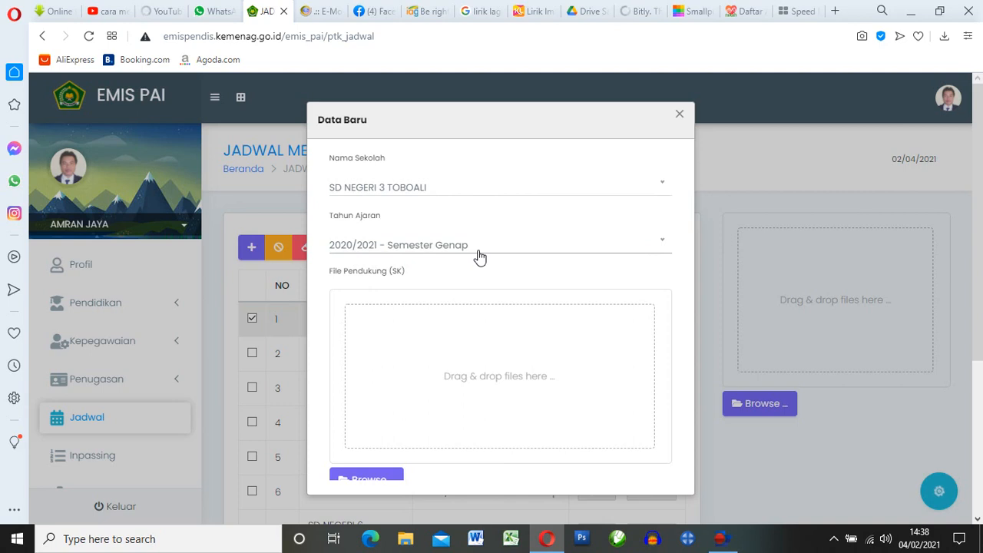
scroll(479, 256, "down", 1)
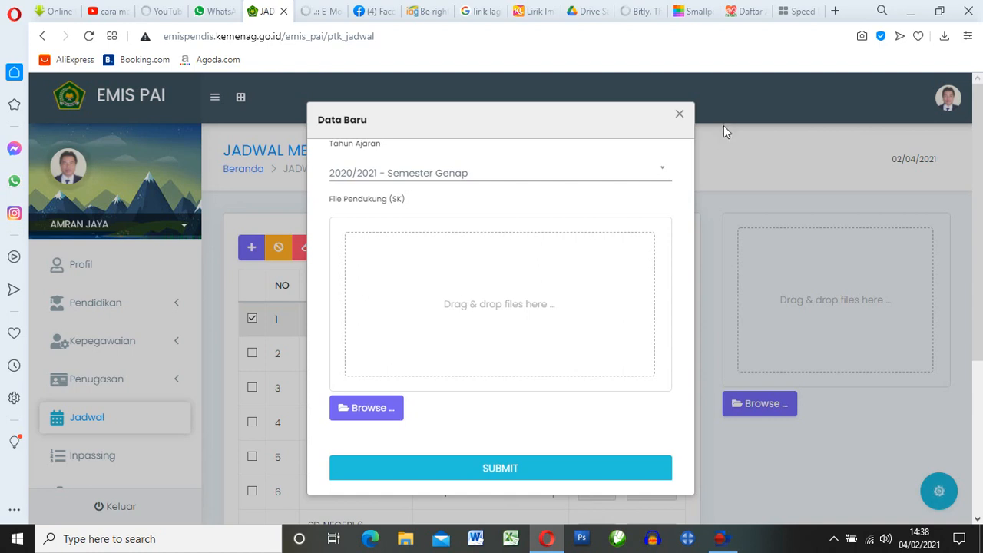
Step: Open the downloaded file pembagian tugas guru(1).pdf and switch to Microsoft Edge to view it
left_click(945, 40)
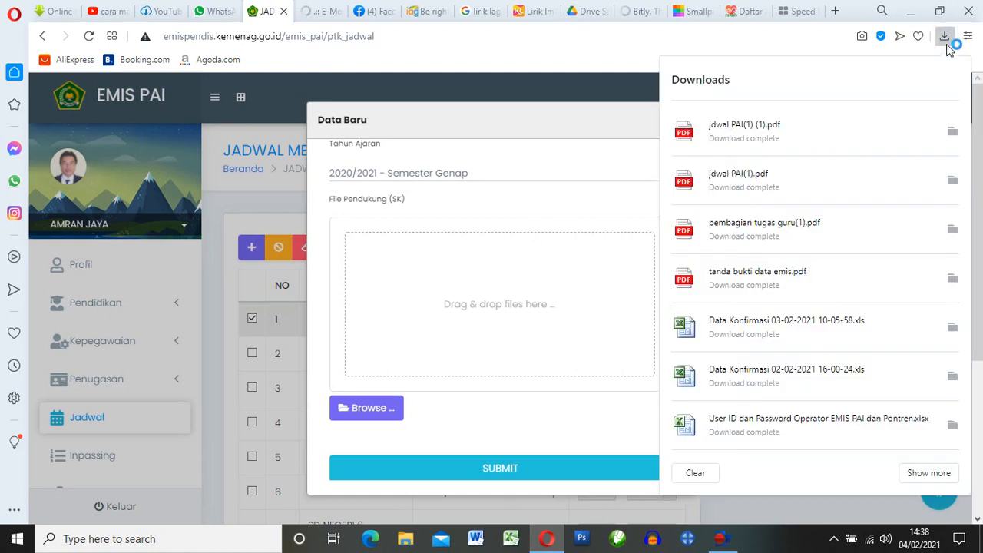
left_click(773, 226)
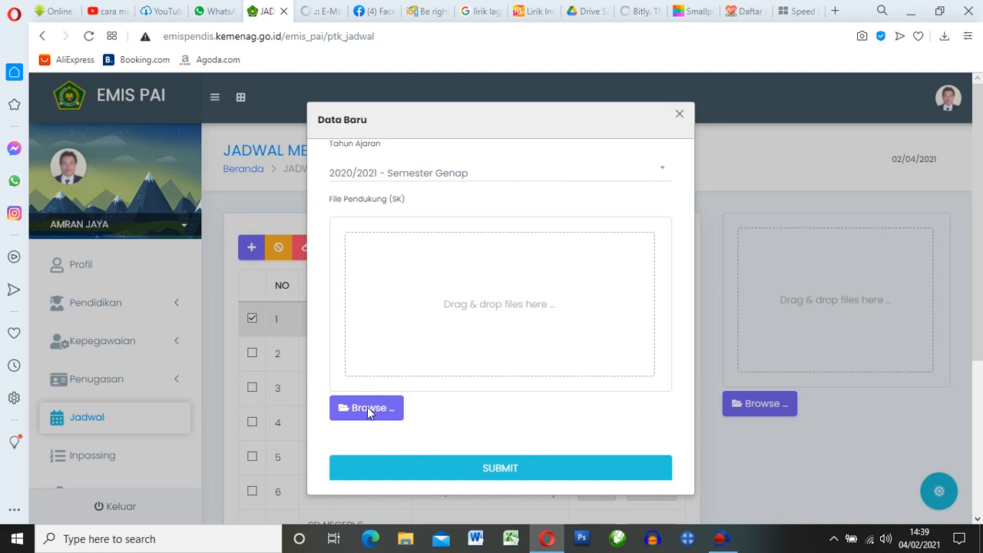
left_click(367, 407)
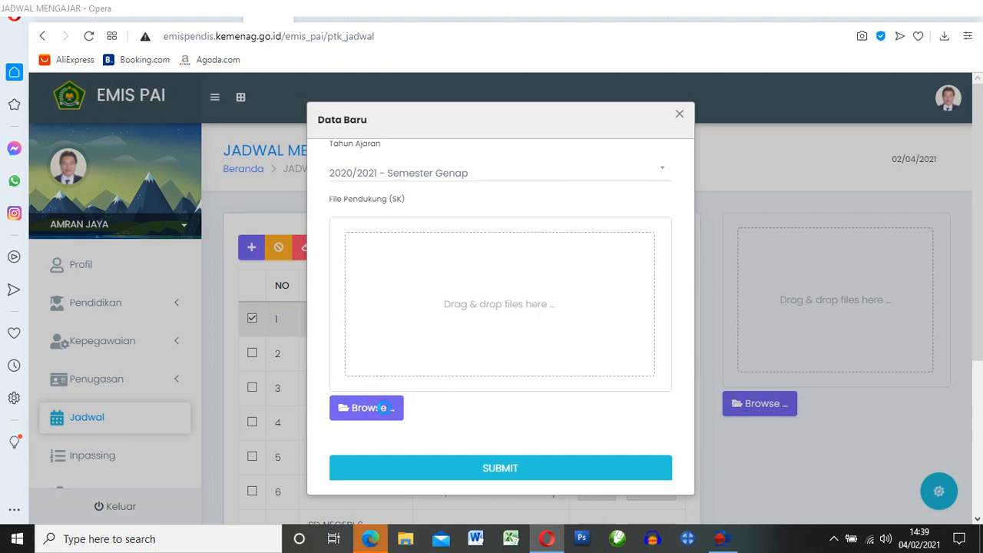
mouse_move(370, 537)
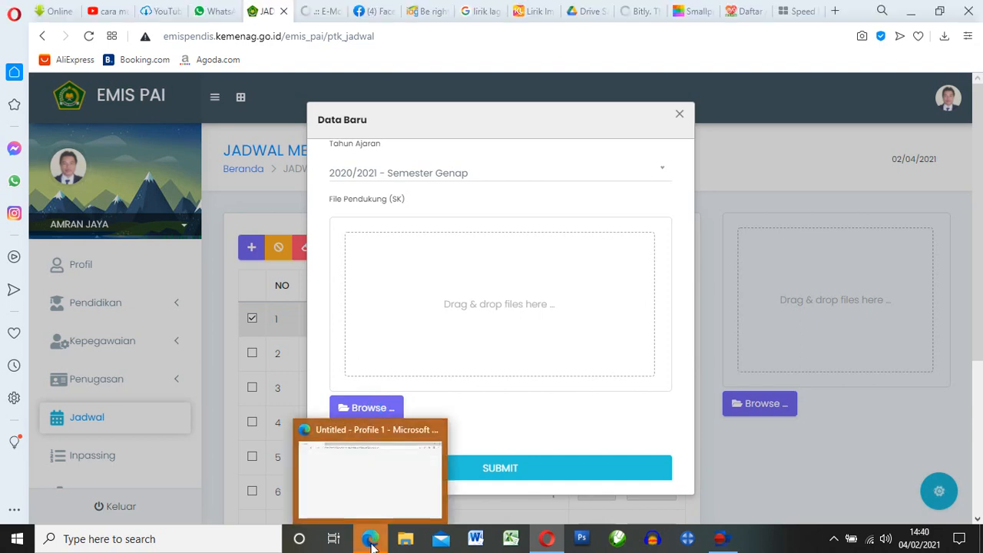
left_click(376, 461)
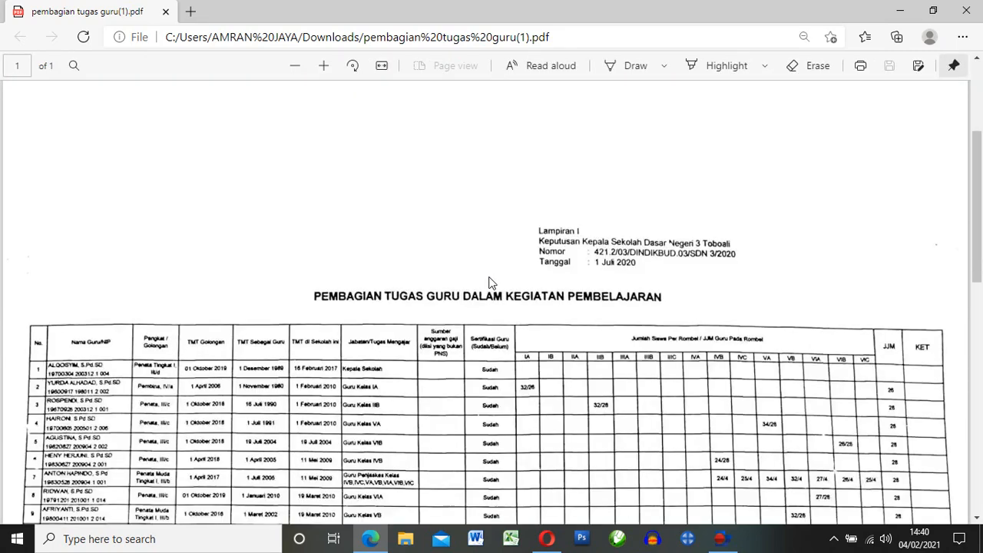
Step: Read through the teacher task distribution table in the PDF down to the signature and stamp, and close the document
scroll(489, 283, "down", 2)
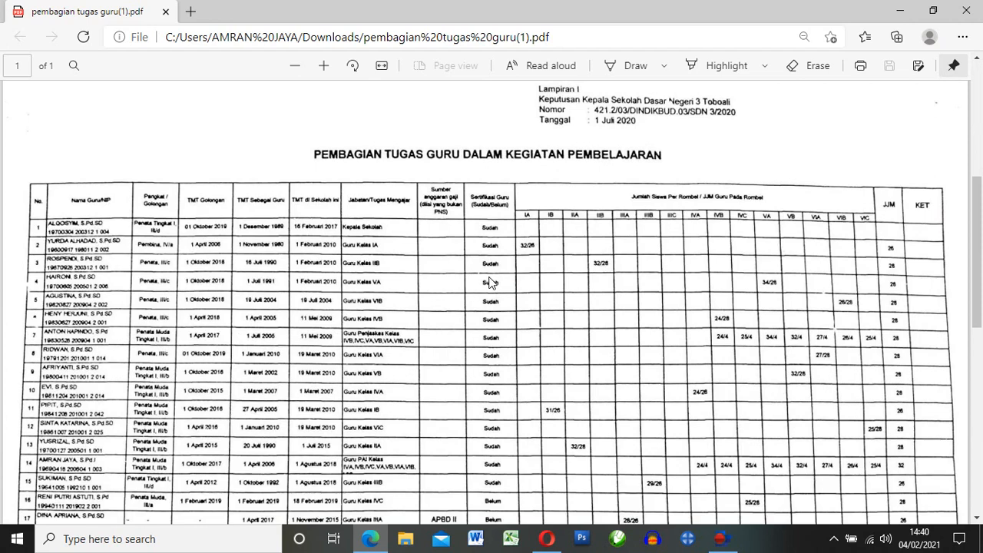
scroll(490, 282, "up", 1)
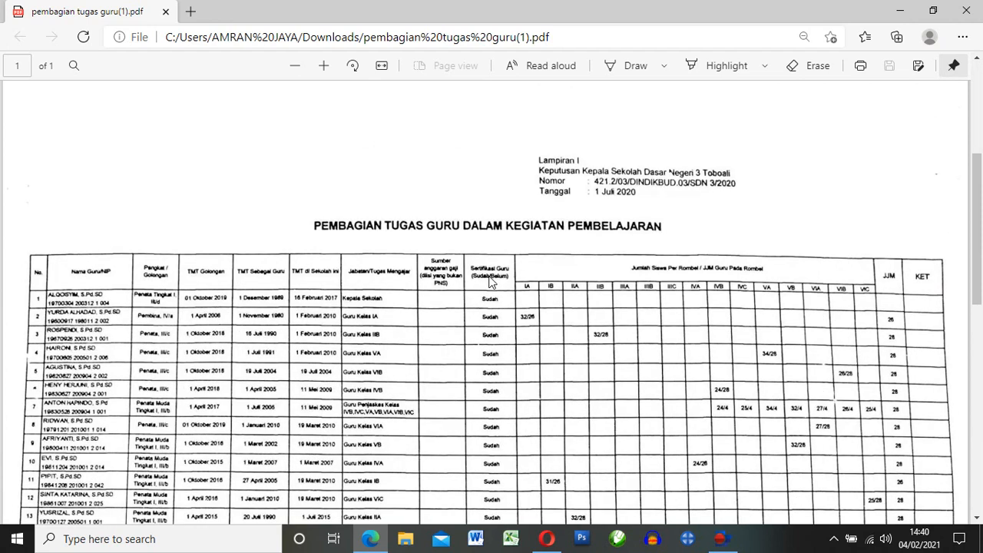
scroll(489, 281, "down", 1)
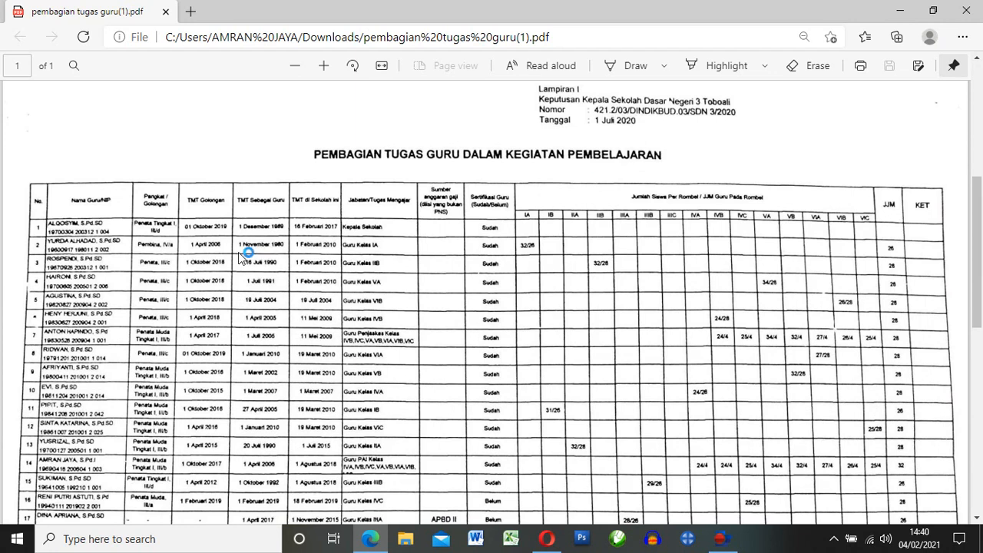
scroll(298, 236, "down", 4)
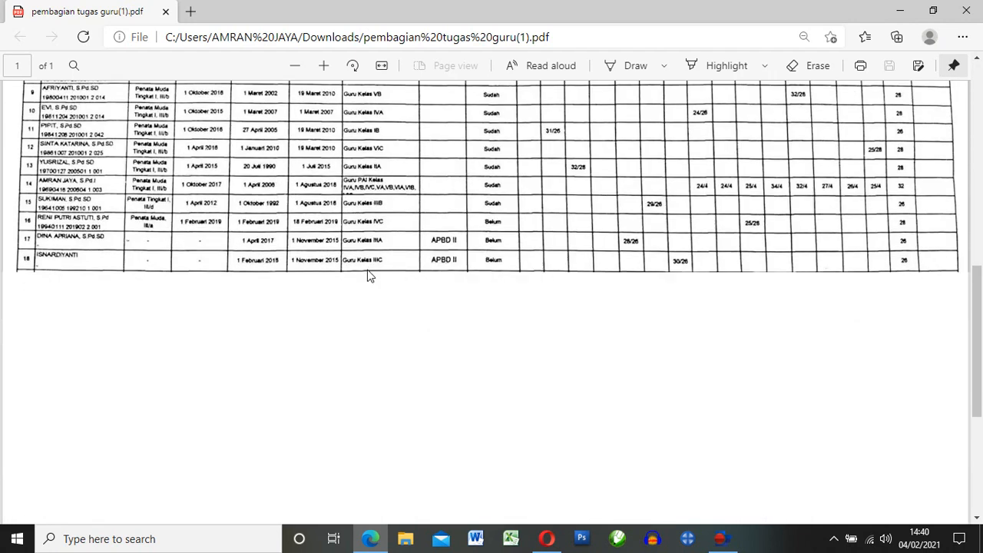
scroll(369, 266, "up", 1)
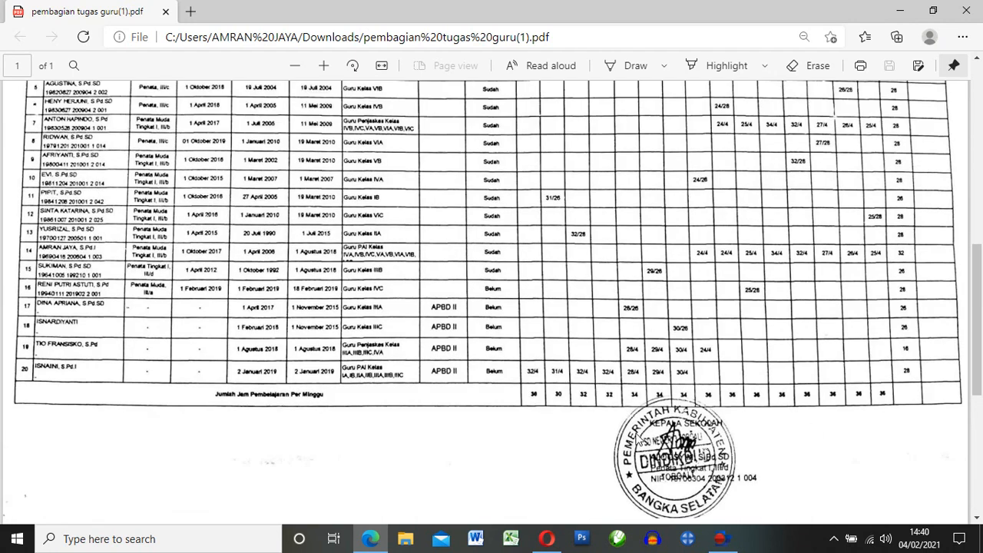
scroll(140, 209, "up", 1)
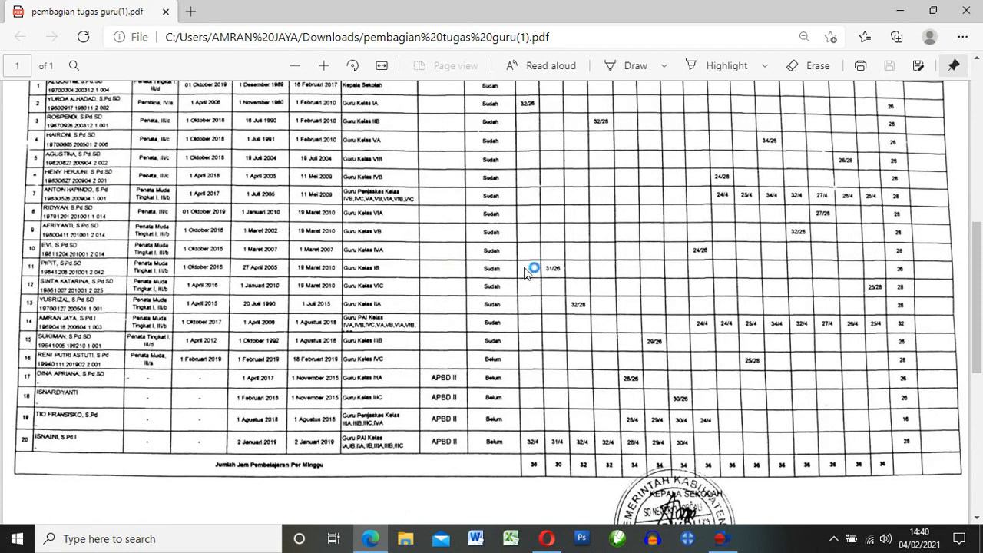
scroll(608, 324, "up", 1)
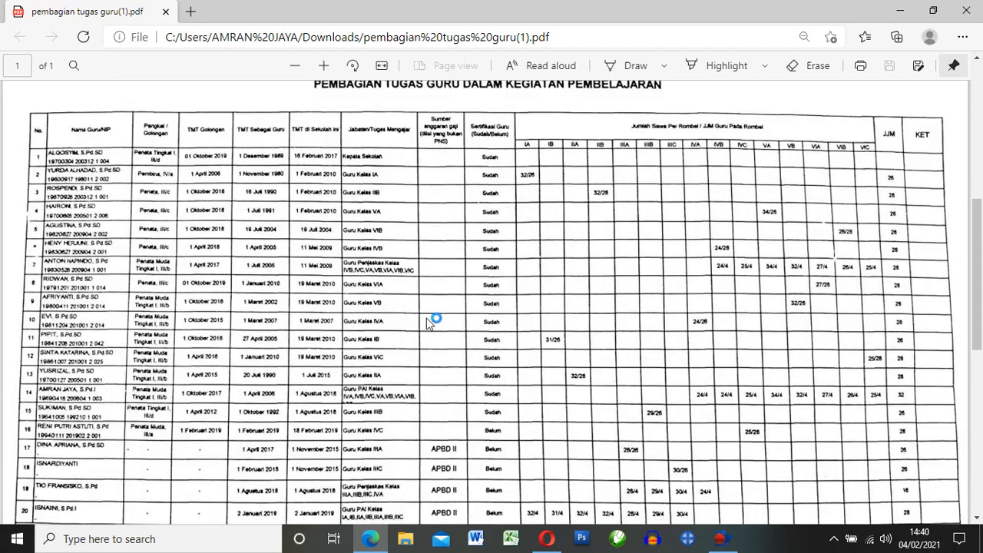
scroll(711, 255, "up", 2)
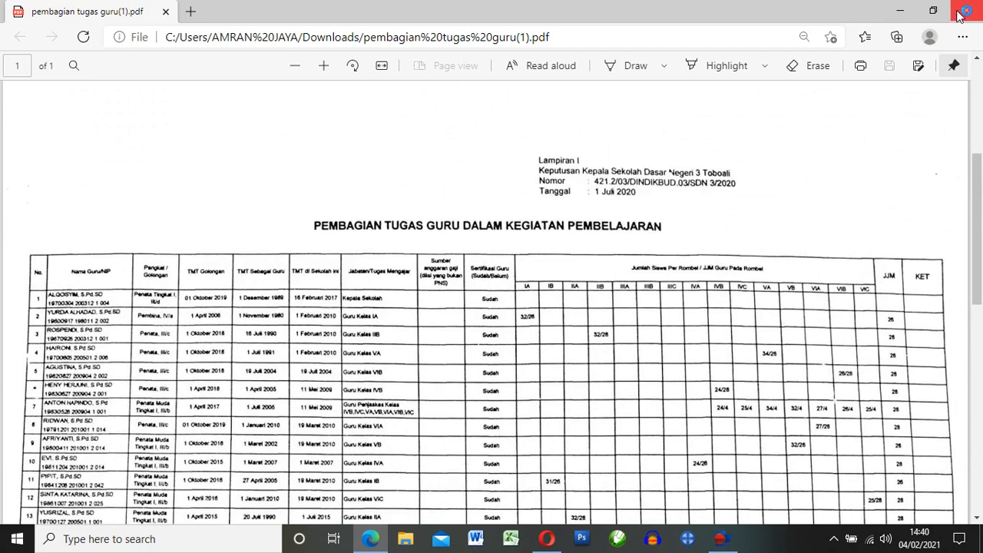
left_click(968, 10)
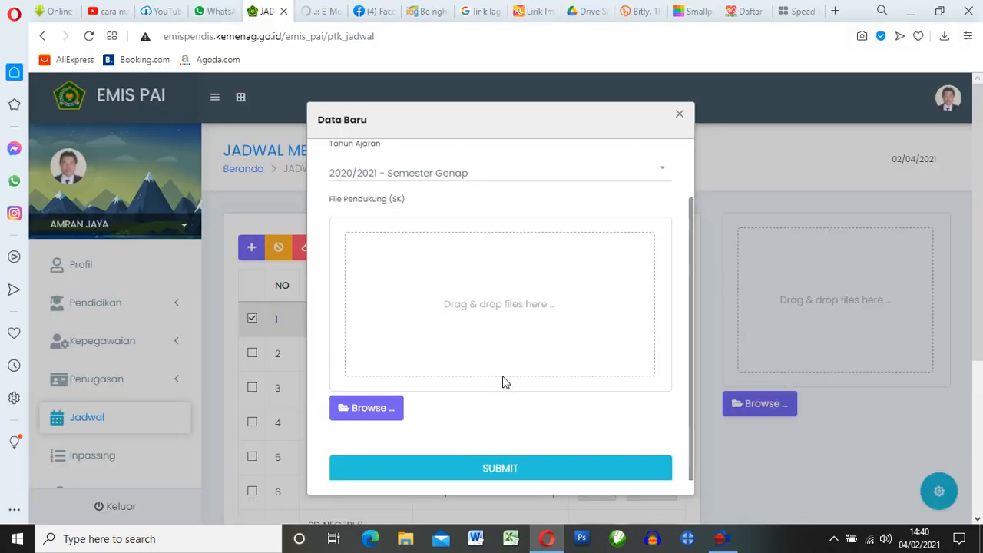
Step: Attach pembagian tugas guru(1).pdf as the supporting file (SK) of the new schedule entry
left_click(376, 411)
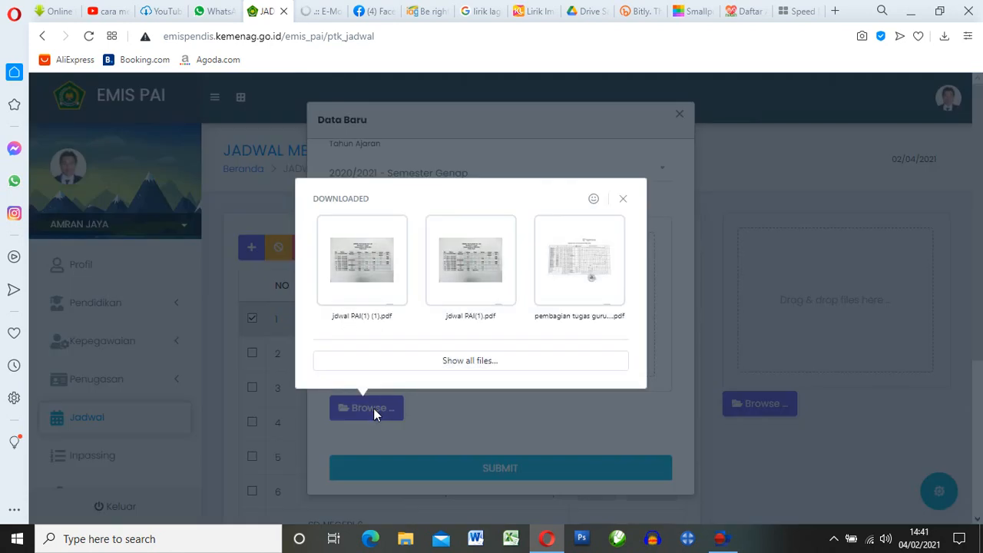
left_click(591, 274)
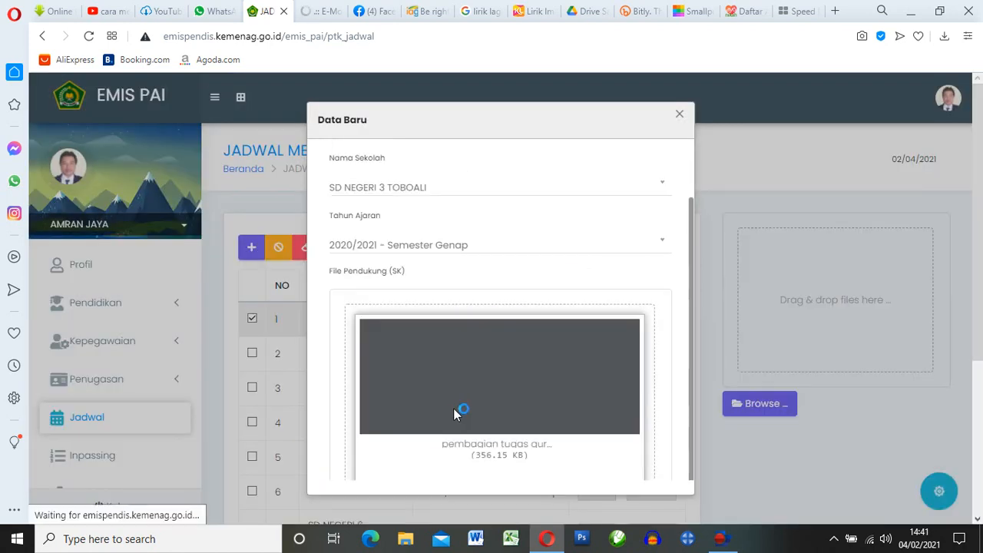
scroll(651, 322, "down", 1)
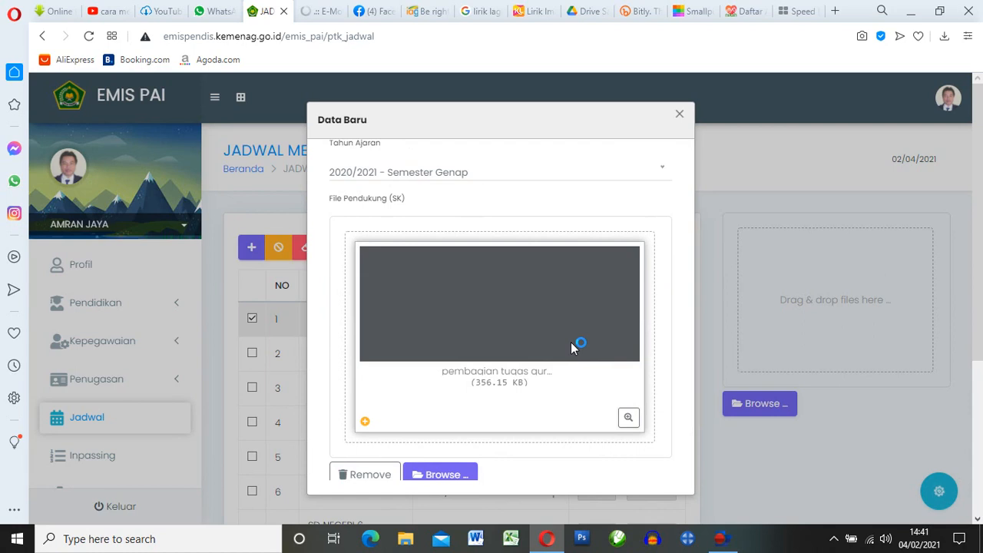
scroll(571, 348, "down", 2)
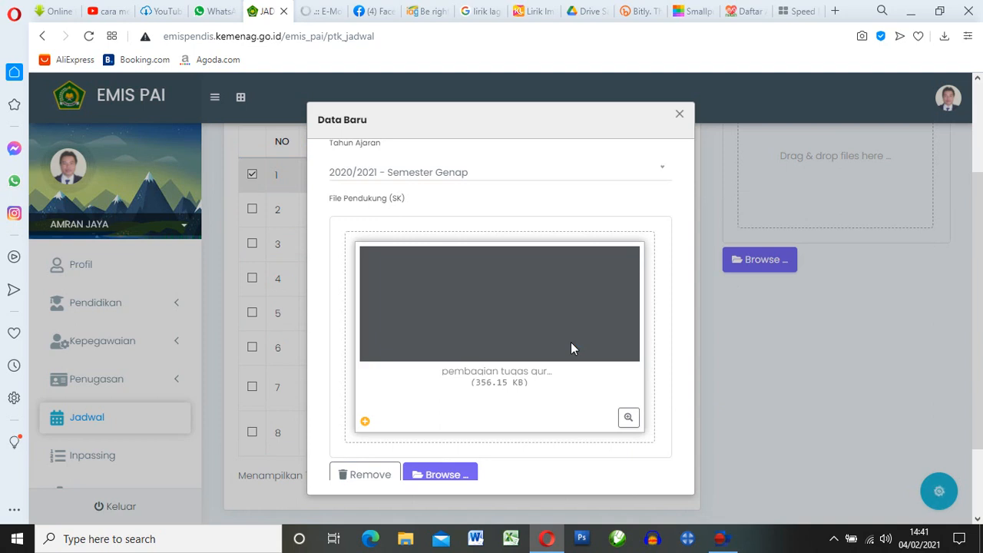
scroll(571, 348, "down", 1)
scroll(570, 347, "down", 1)
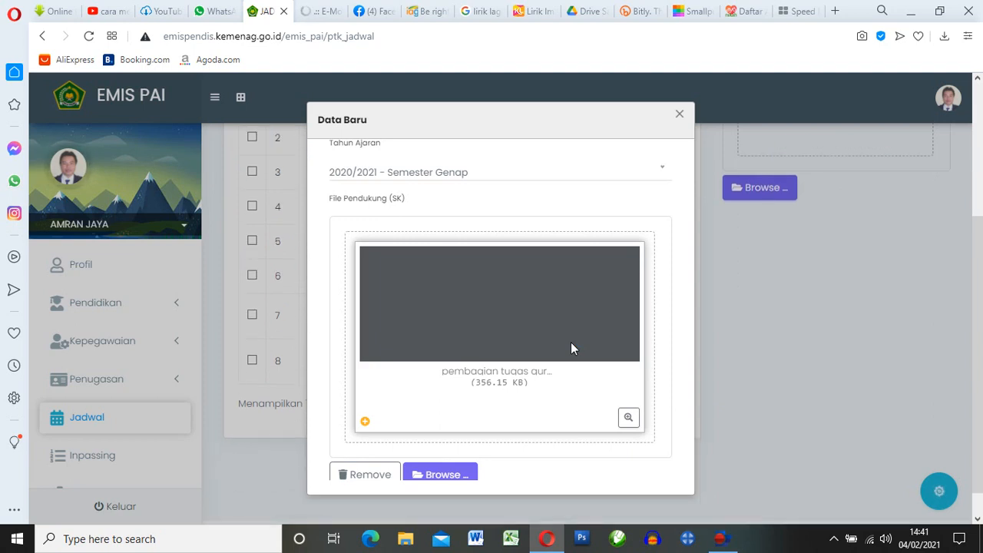
scroll(571, 348, "down", 1)
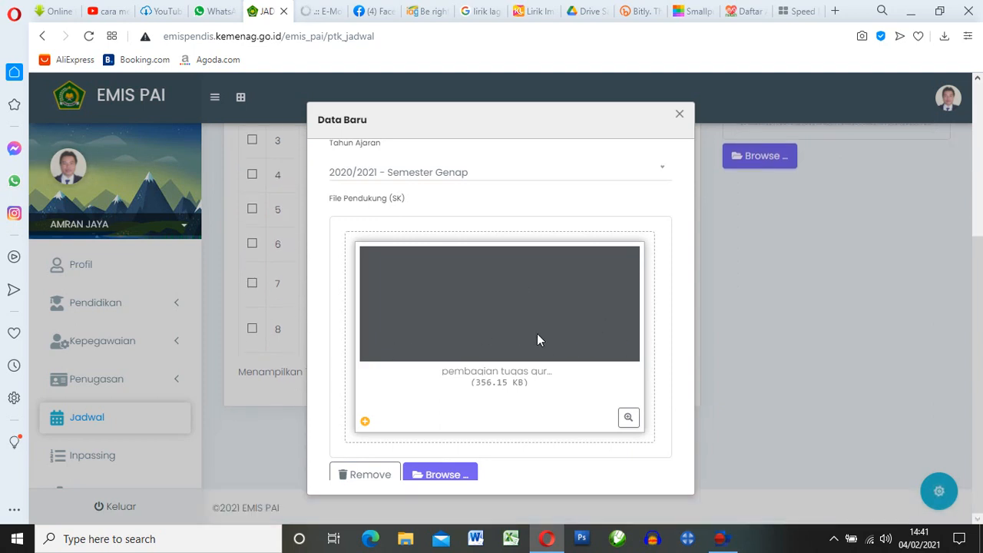
scroll(656, 346, "down", 1)
scroll(668, 346, "down", 1)
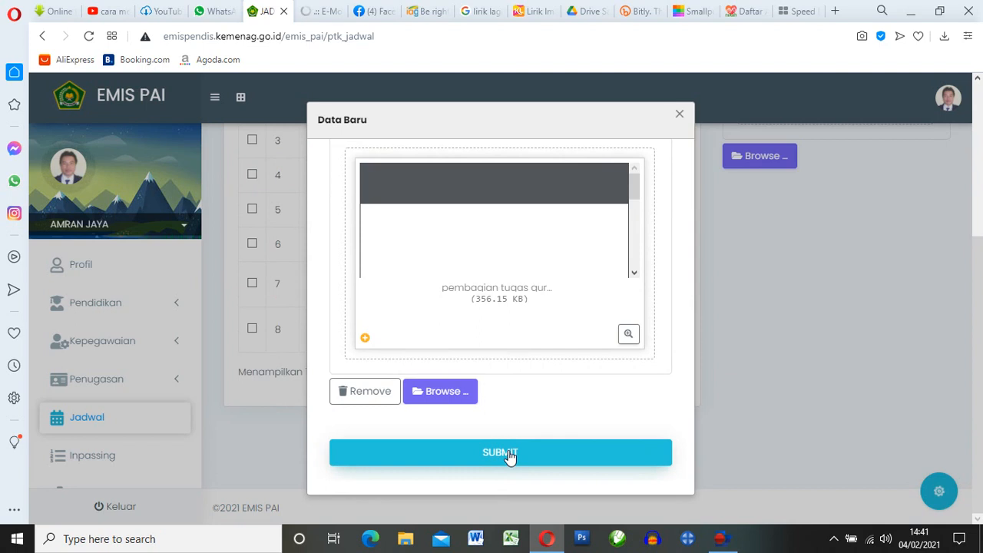
Step: Discard the new schedule entry and open the class schedule of row 5, SD NEGERI 3 TOBOALI 2020/2021 - Semester Genap
left_click(679, 115)
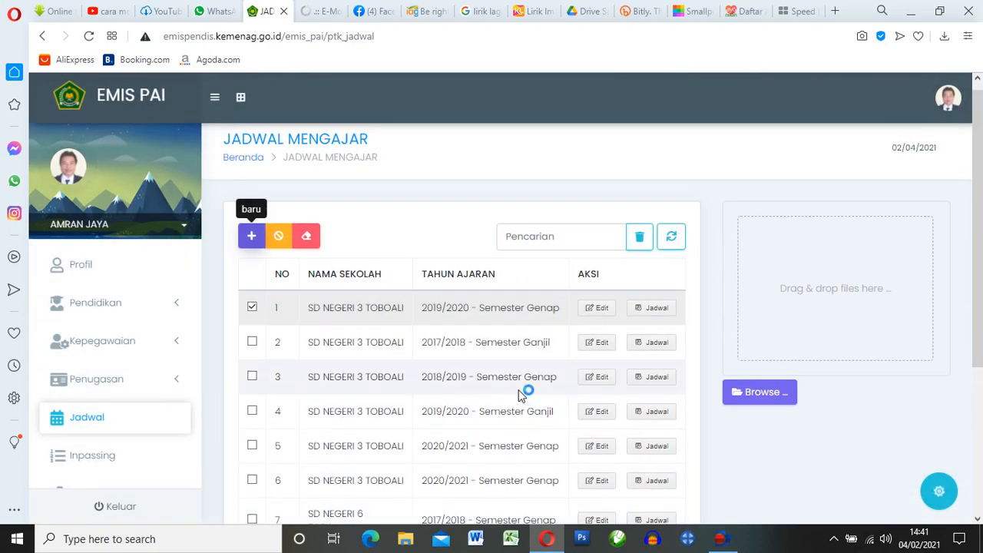
scroll(521, 394, "down", 1)
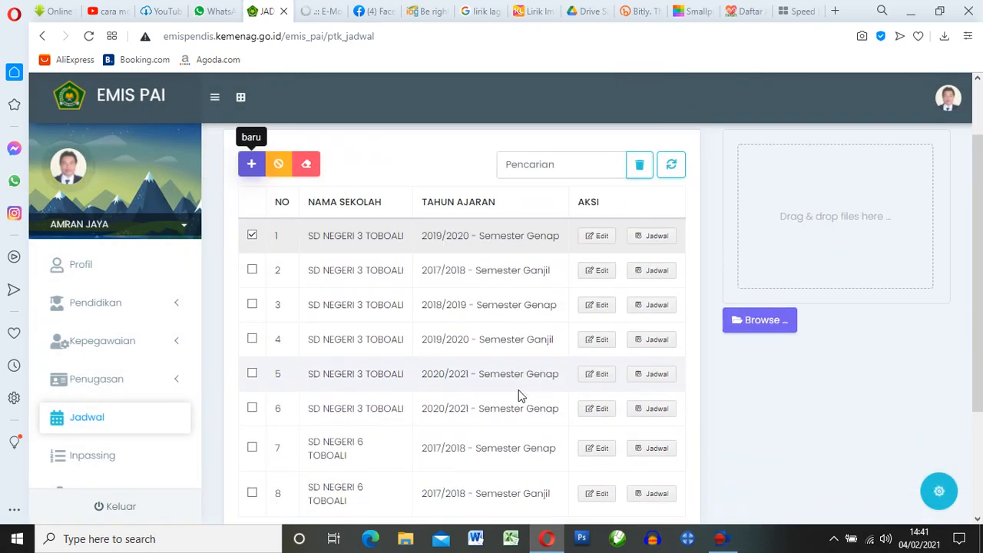
left_click(658, 384)
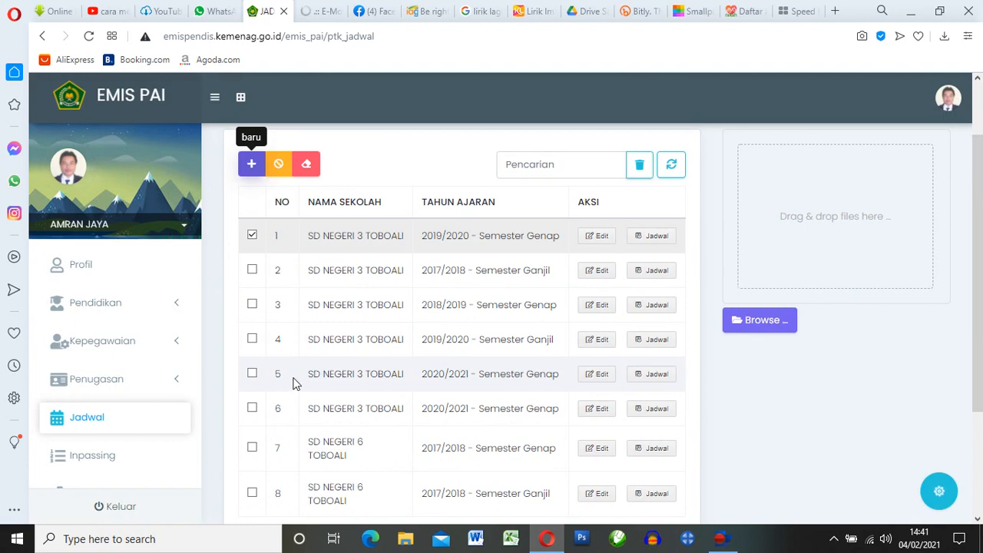
left_click(657, 378)
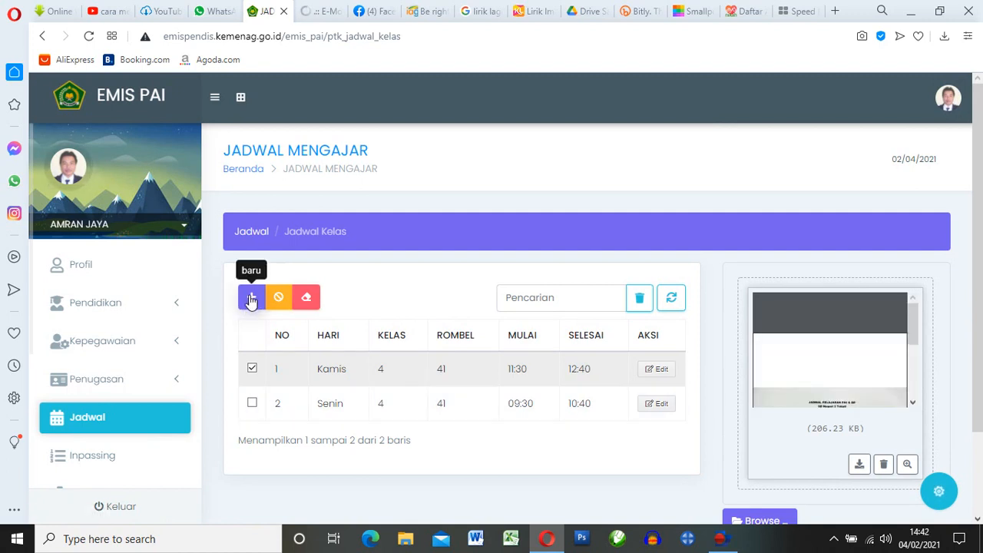
left_click(251, 300)
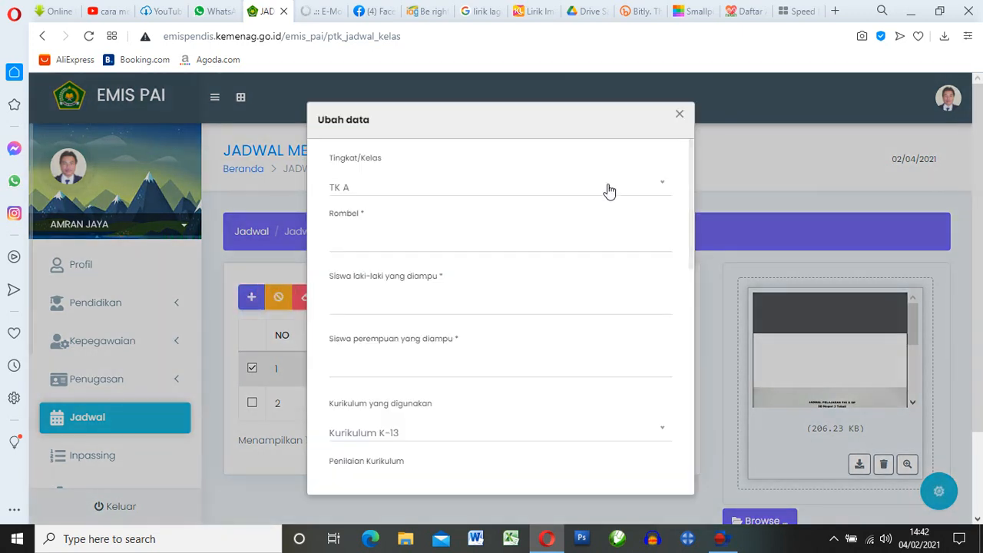
left_click(662, 188)
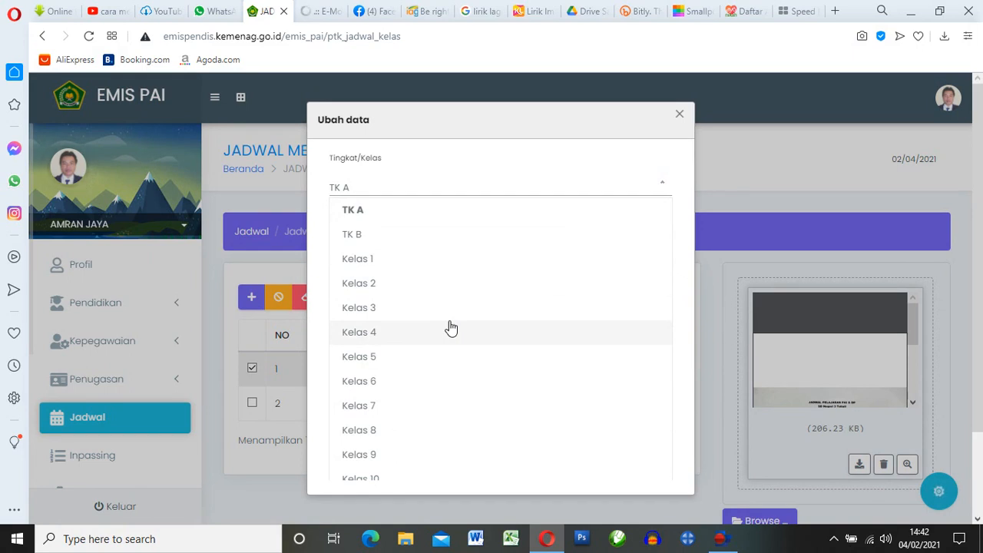
left_click(680, 116)
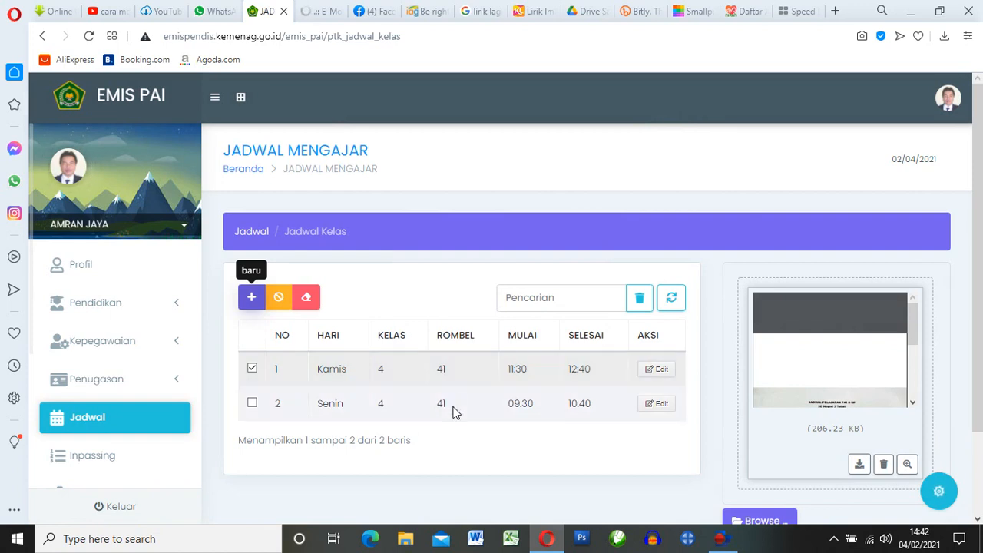
Step: Start a new class schedule entry with Kelas 4 as the Tingkat/Kelas and 42 as the Rombel
left_click(251, 301)
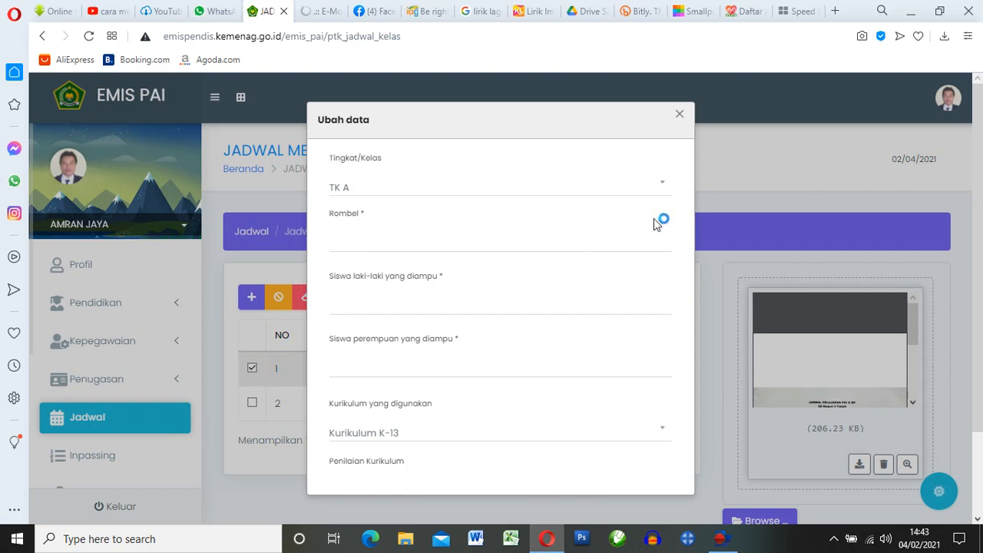
left_click(665, 187)
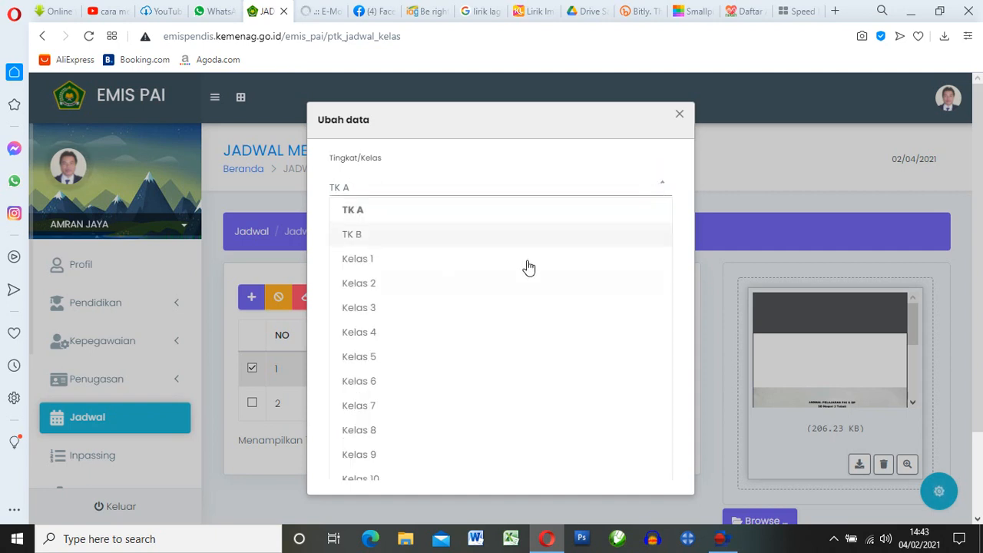
left_click(366, 333)
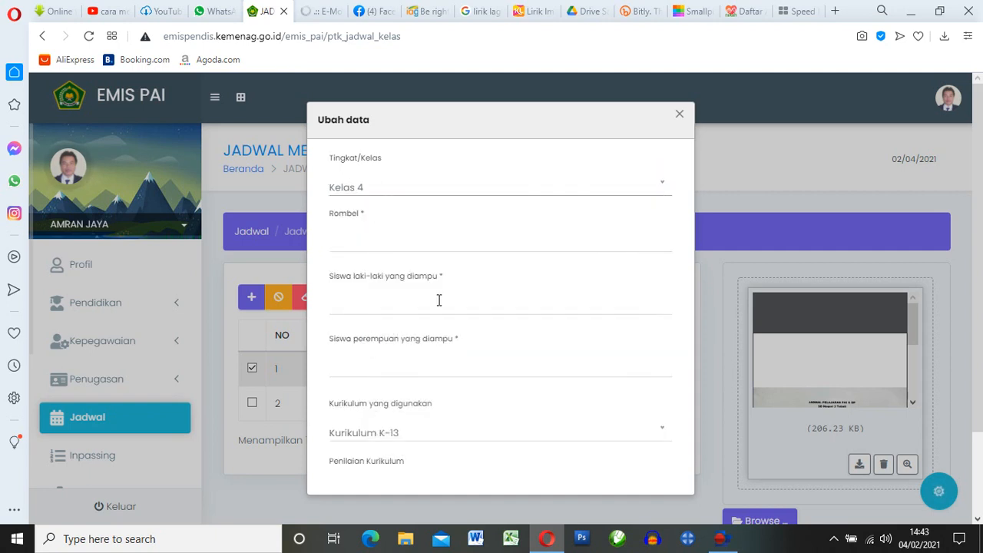
left_click(349, 234)
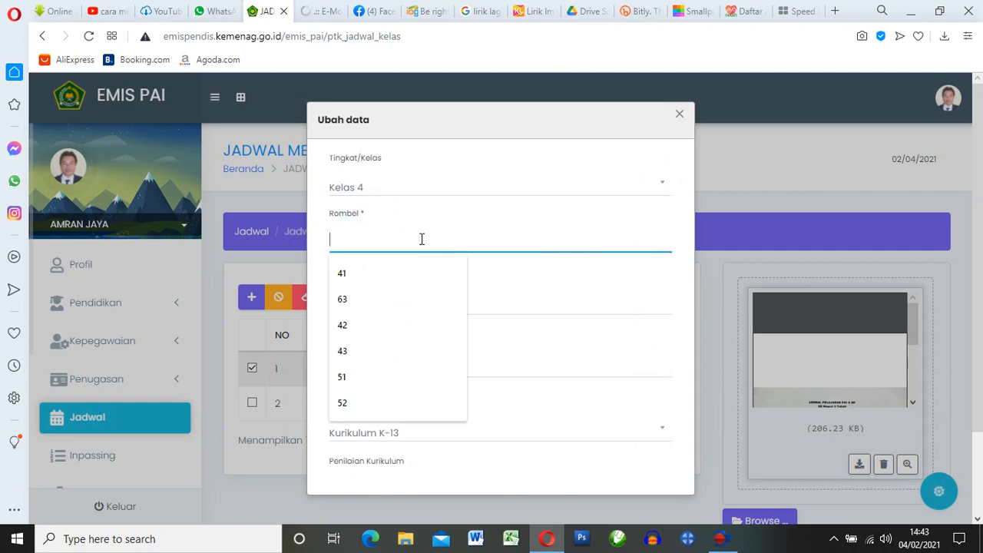
type("4")
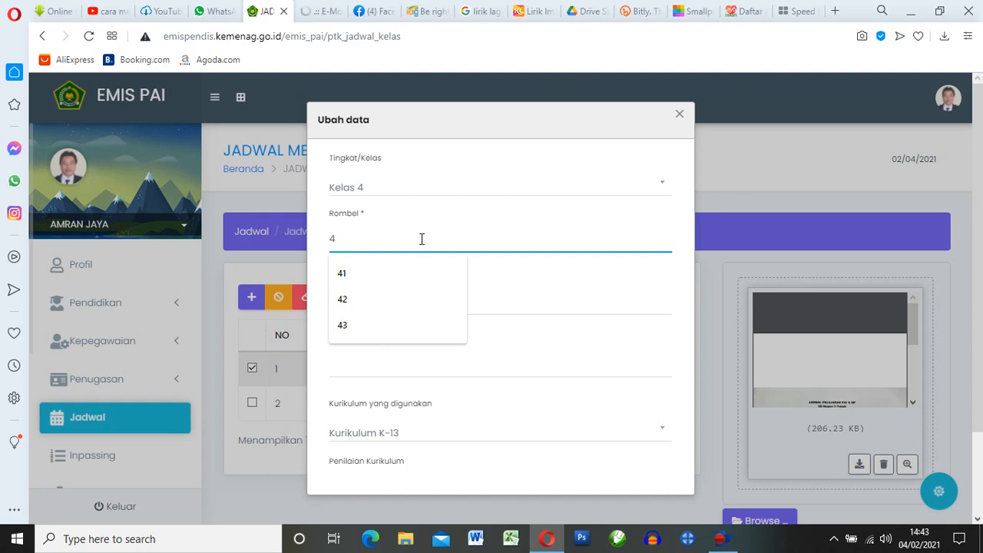
type("2")
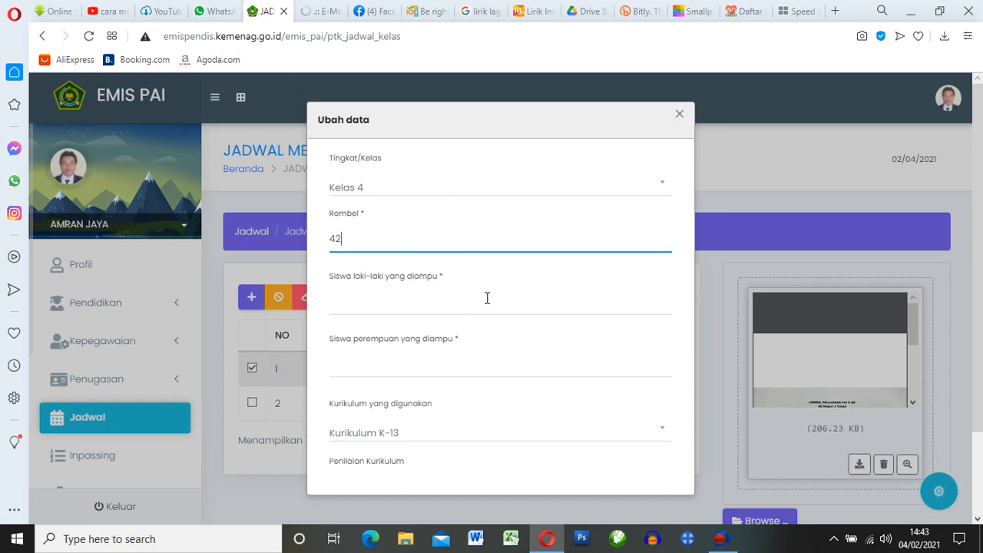
Step: Clear the Rombel value and enter 42 again
left_click_drag(371, 239, 321, 242)
left_click(357, 238)
left_click_drag(350, 235, 326, 243)
type("2")
left_click_drag(358, 237, 316, 244)
type("4")
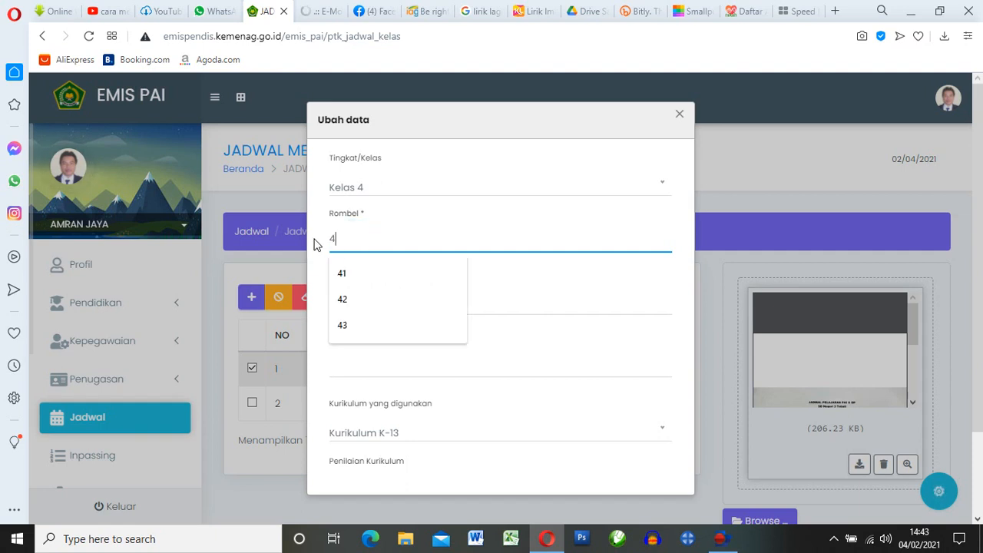
type("2")
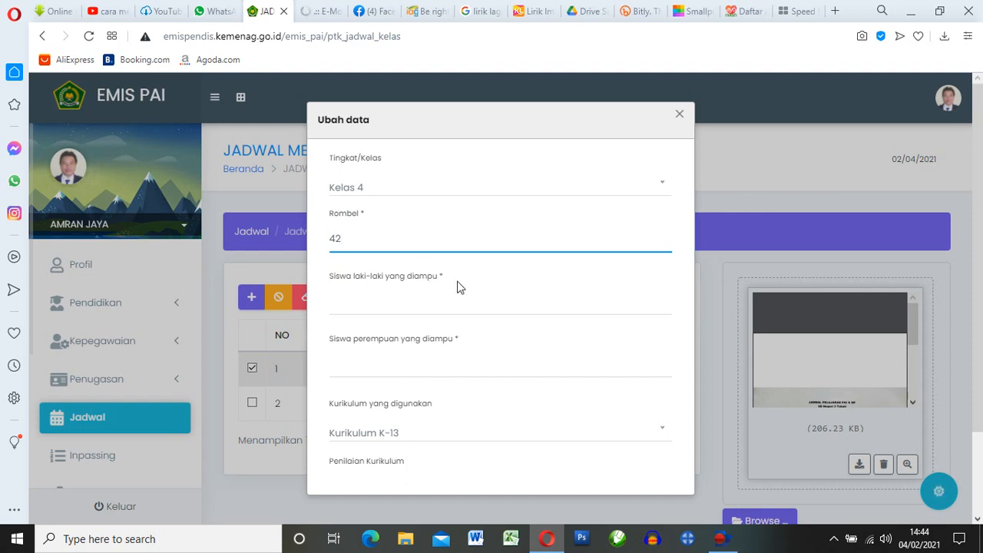
Step: Set the number of male students taught to 10 and the number of female students taught to 19
left_click(359, 302)
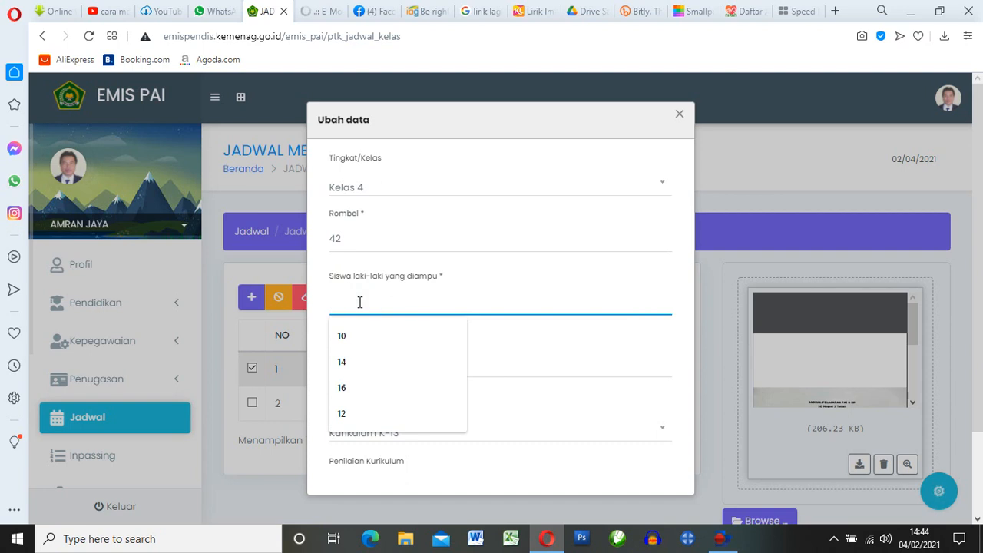
left_click(355, 345)
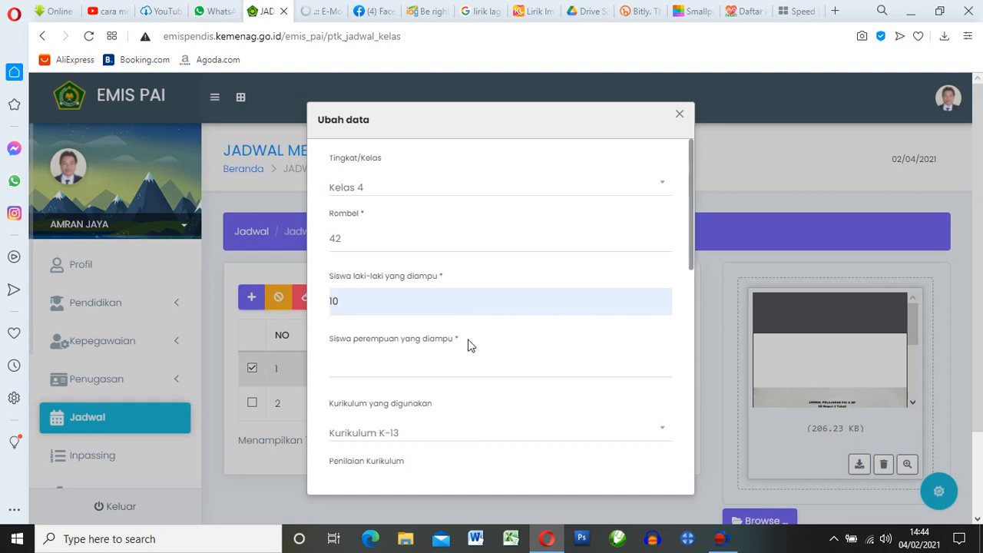
scroll(541, 349, "down", 1)
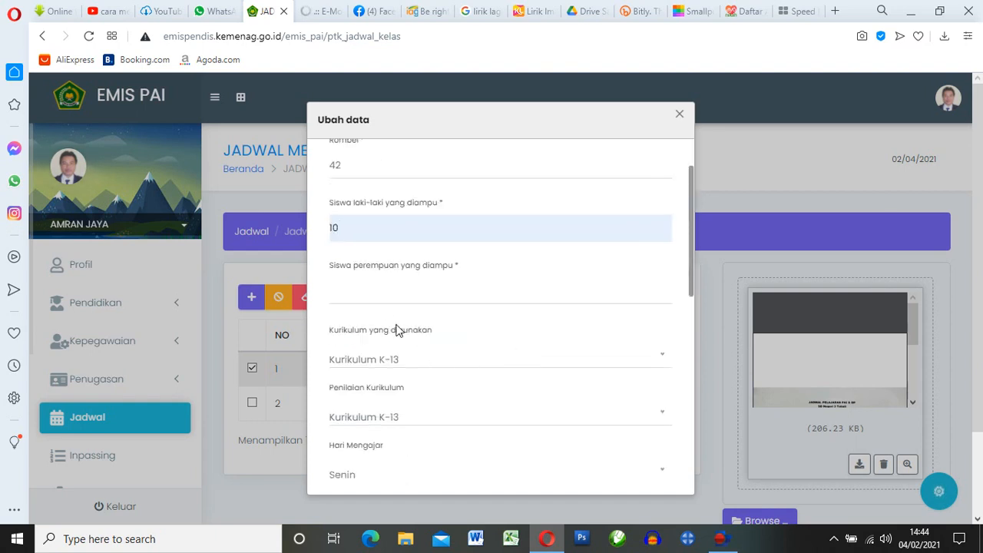
left_click(369, 284)
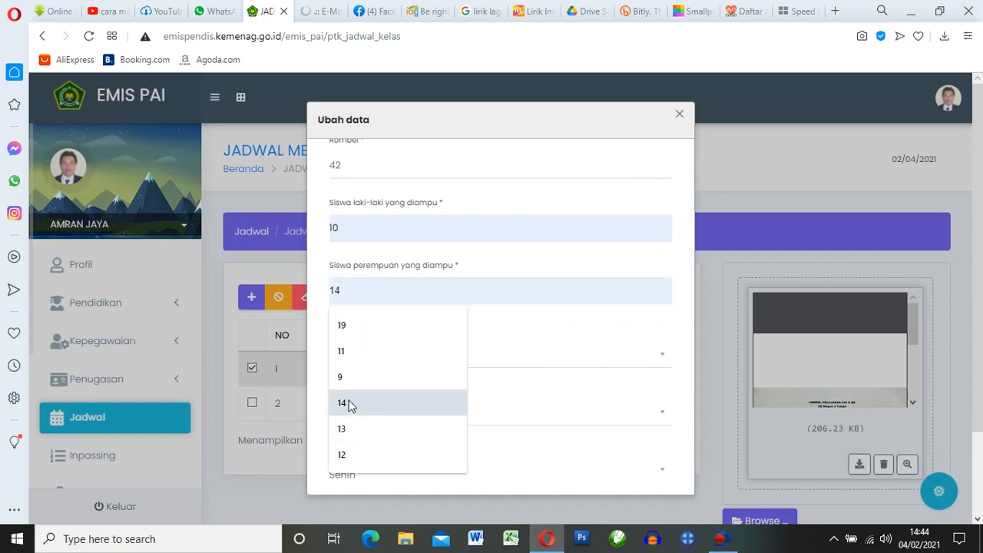
left_click(343, 325)
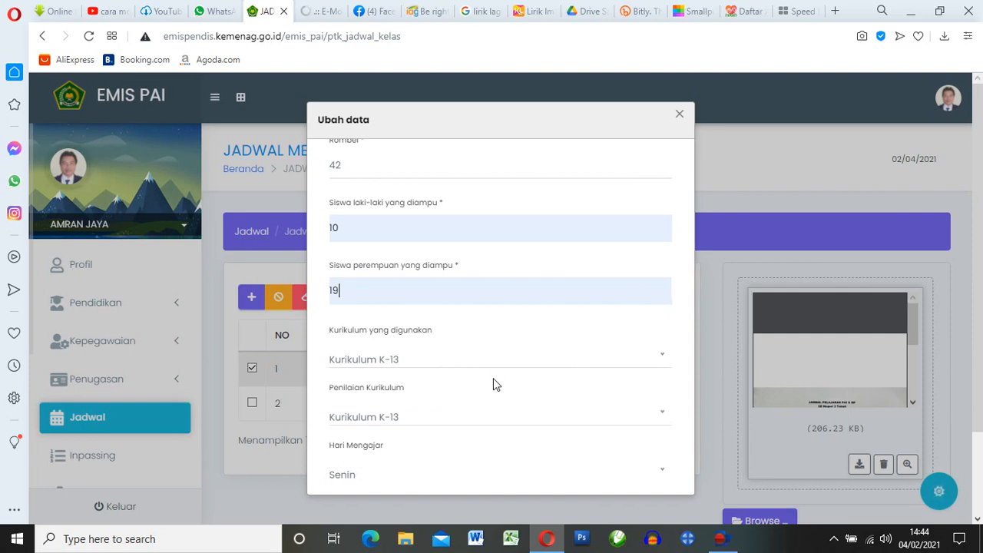
Step: Set the teaching day (Hari Mengajar) to Selasa, keeping Kurikulum K-13 for both curriculum settings
scroll(487, 377, "down", 1)
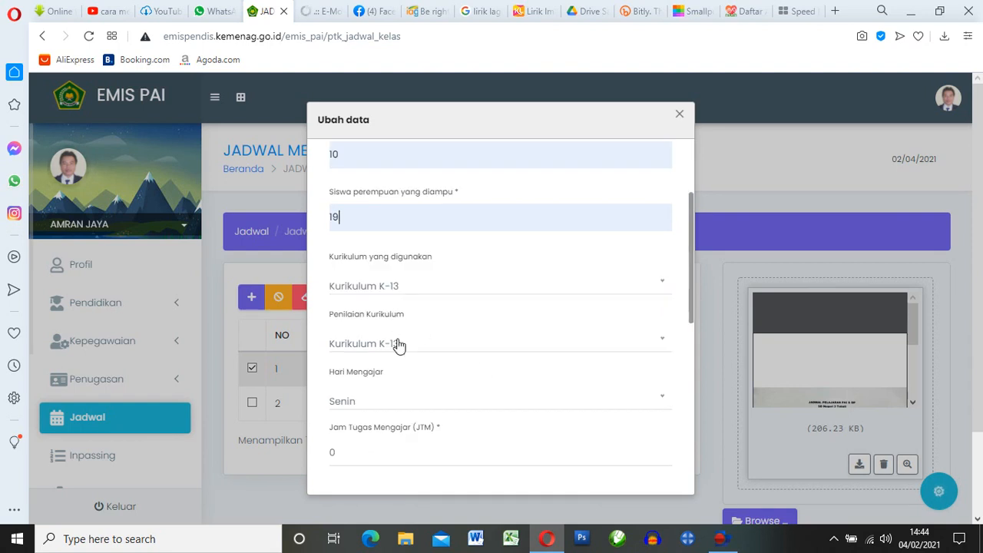
scroll(430, 361, "down", 1)
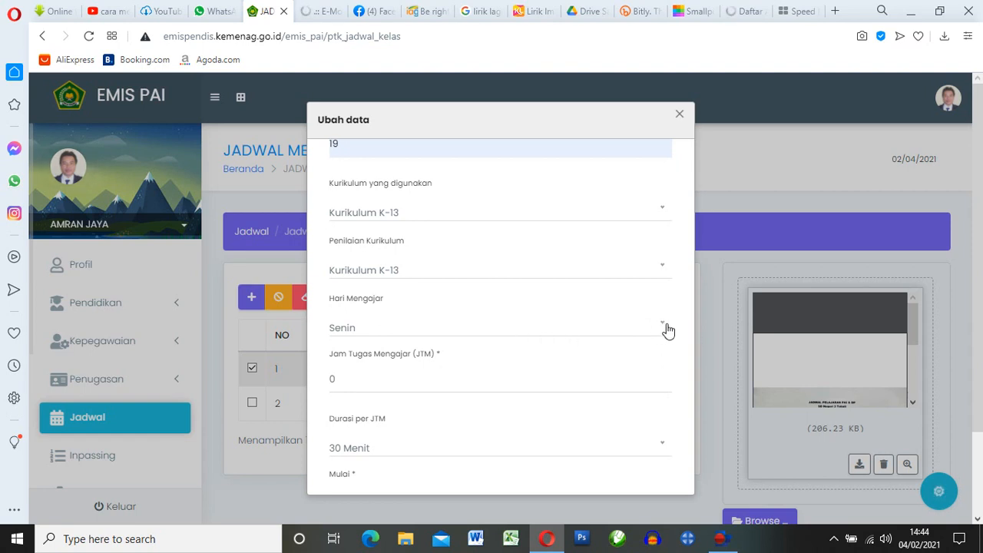
left_click(665, 327)
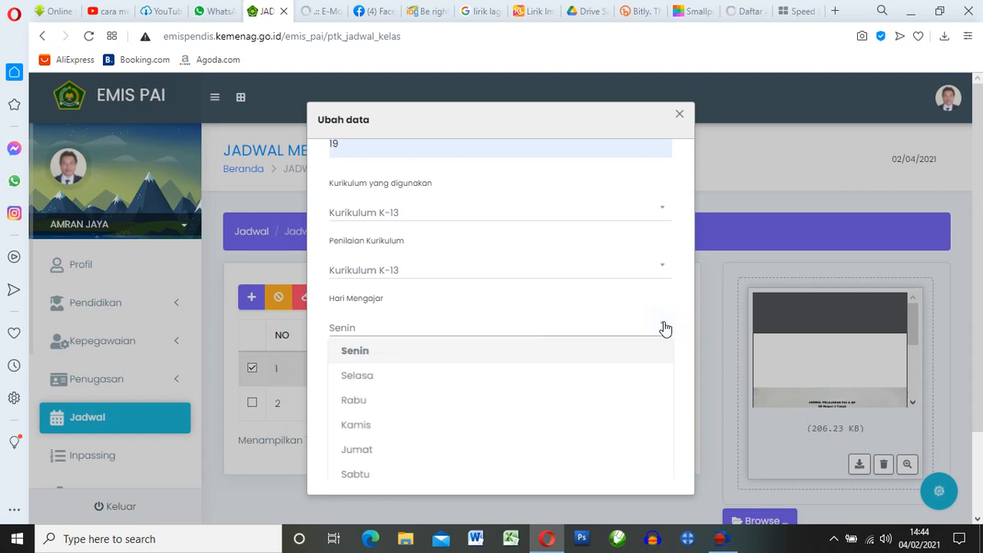
left_click(373, 376)
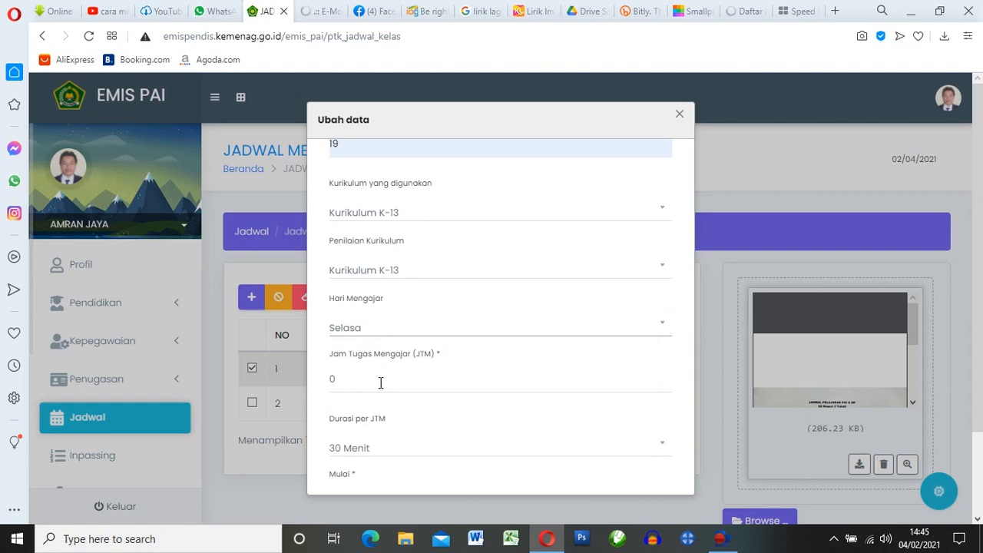
Step: Set the teaching hours (JTM) to 2 and the duration per JTM to 35 Menit
left_click(342, 379)
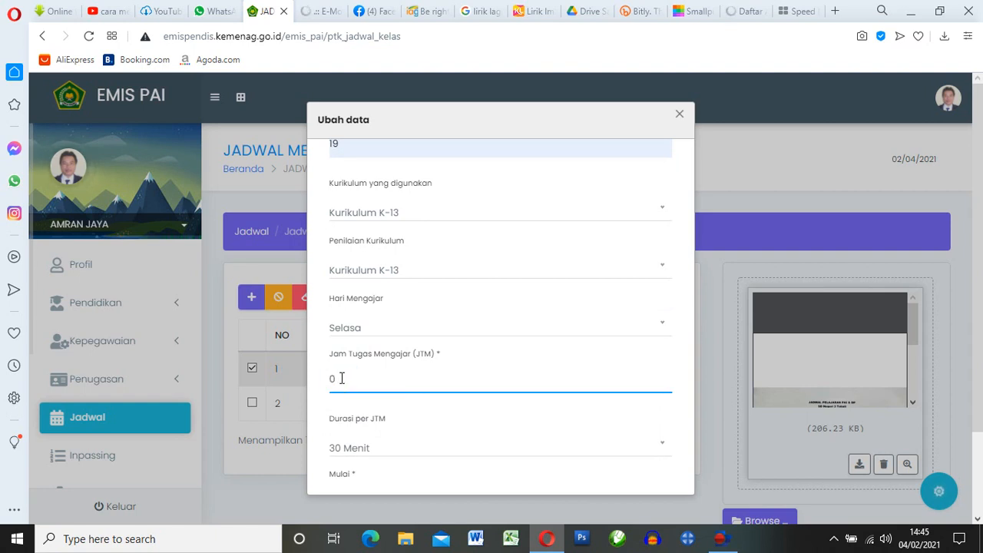
left_click_drag(342, 378, 322, 384)
type("2")
scroll(487, 381, "down", 1)
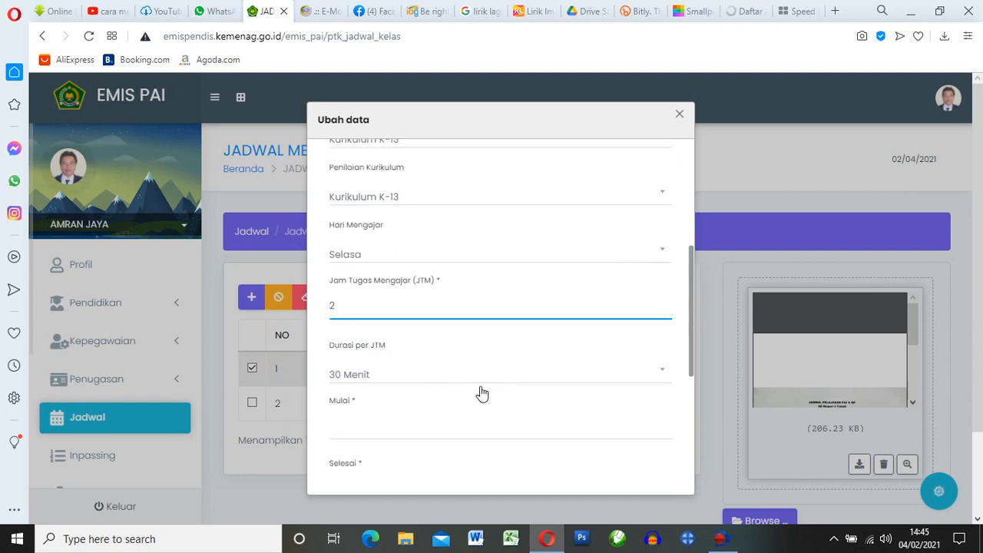
left_click(357, 380)
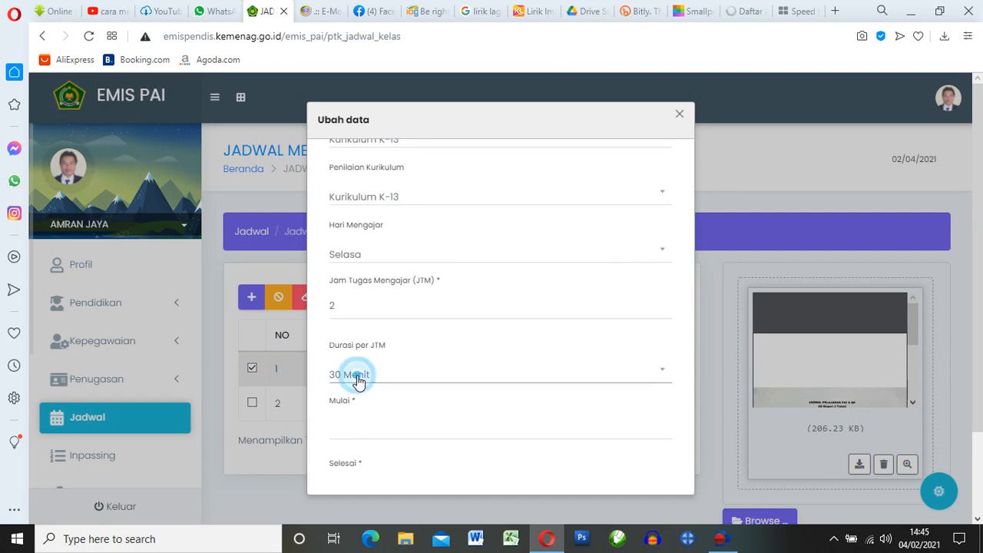
left_click(368, 421)
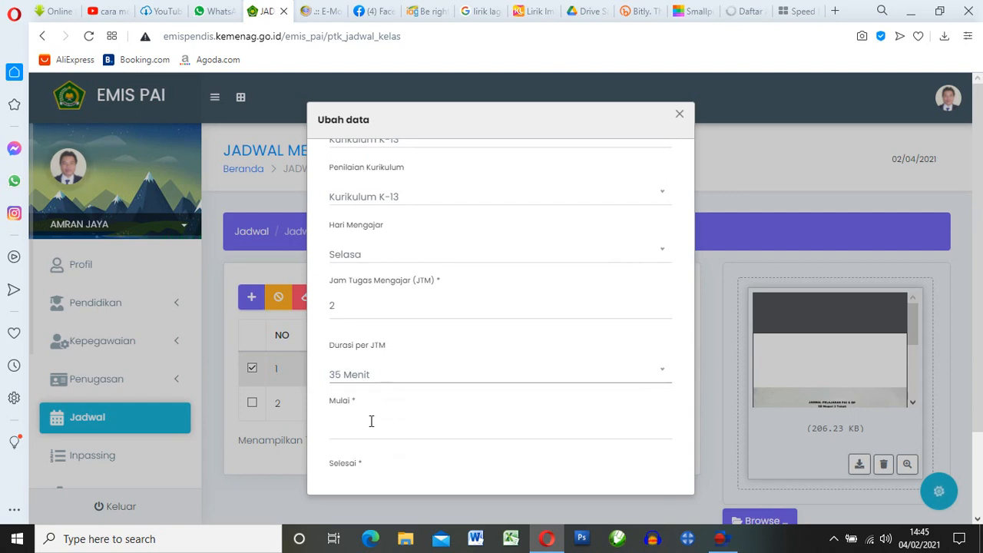
Step: Set the lesson's start time (Mulai) to 07:30
scroll(391, 419, "down", 1)
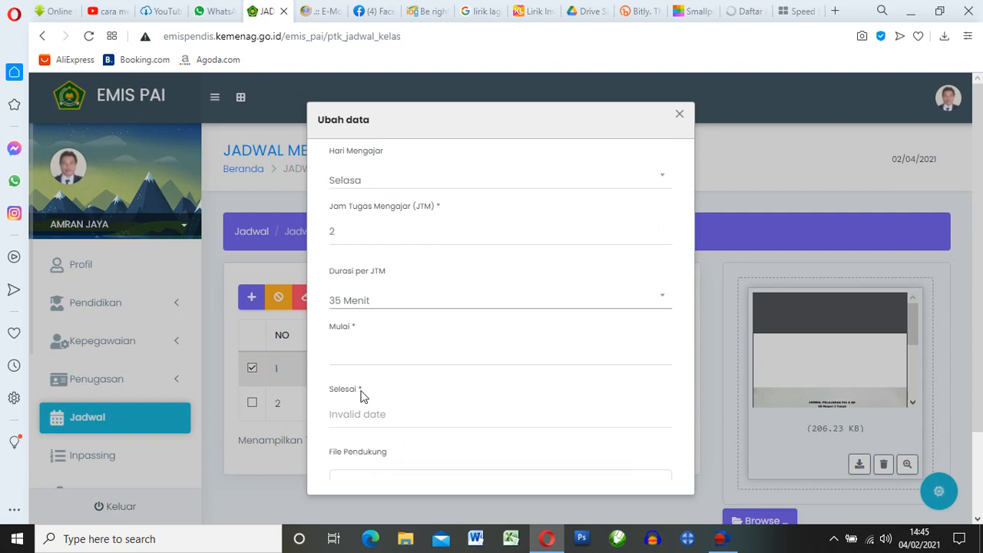
left_click(348, 347)
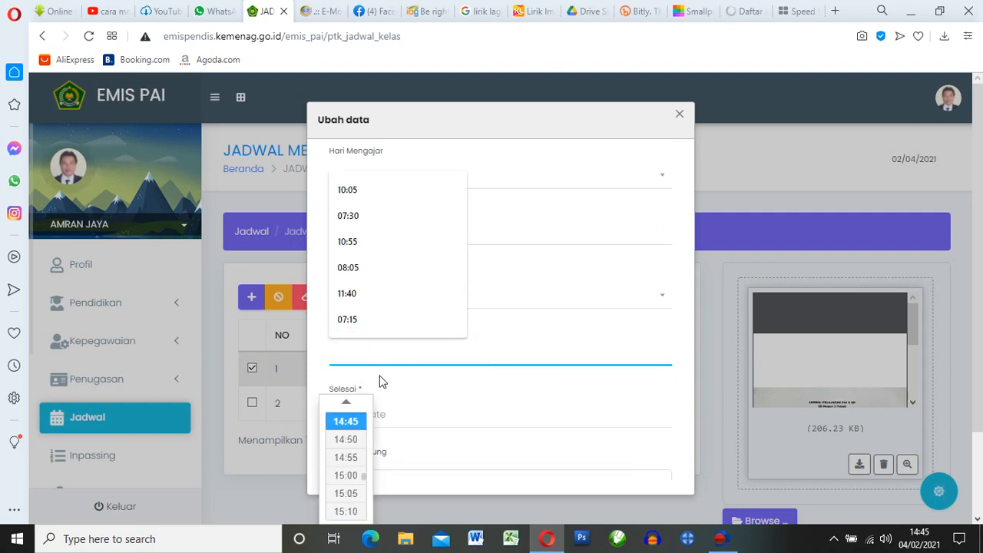
scroll(349, 427, "up", 1)
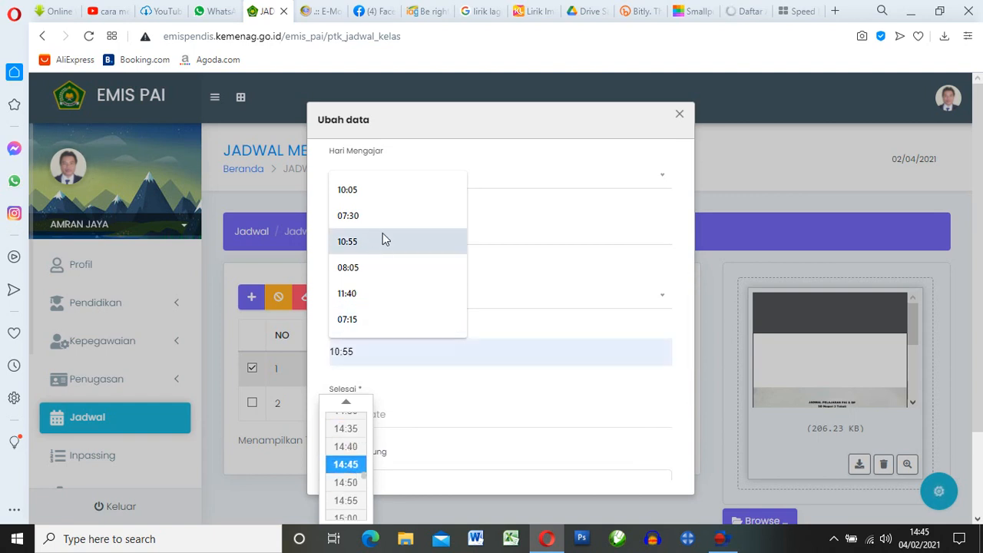
scroll(350, 437, "up", 1)
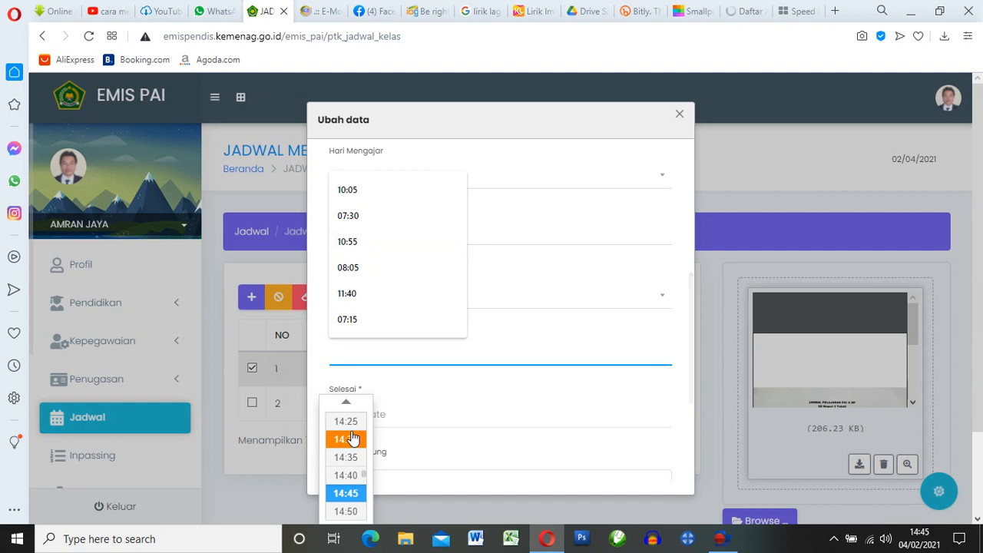
scroll(352, 438, "up", 6)
scroll(351, 438, "up", 7)
scroll(352, 438, "up", 4)
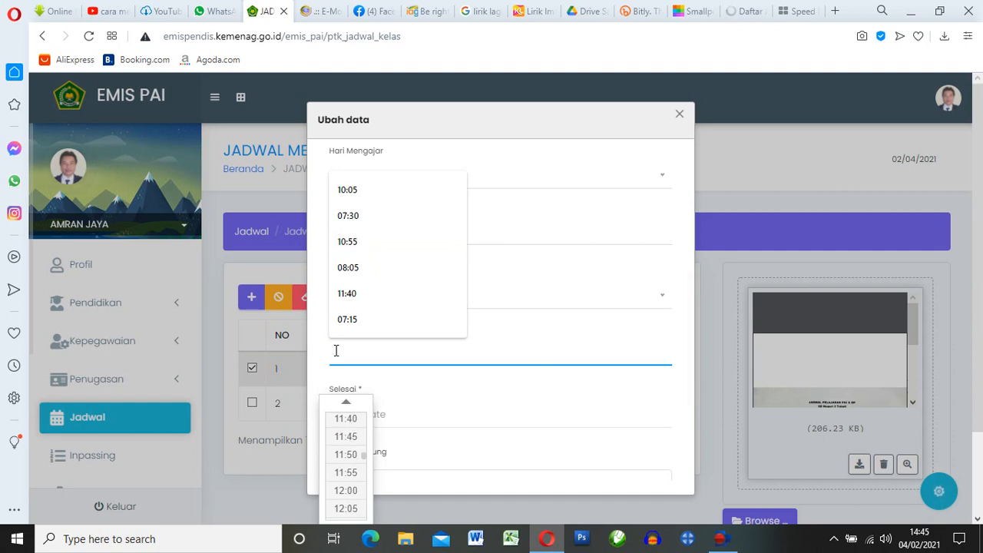
type("07:30")
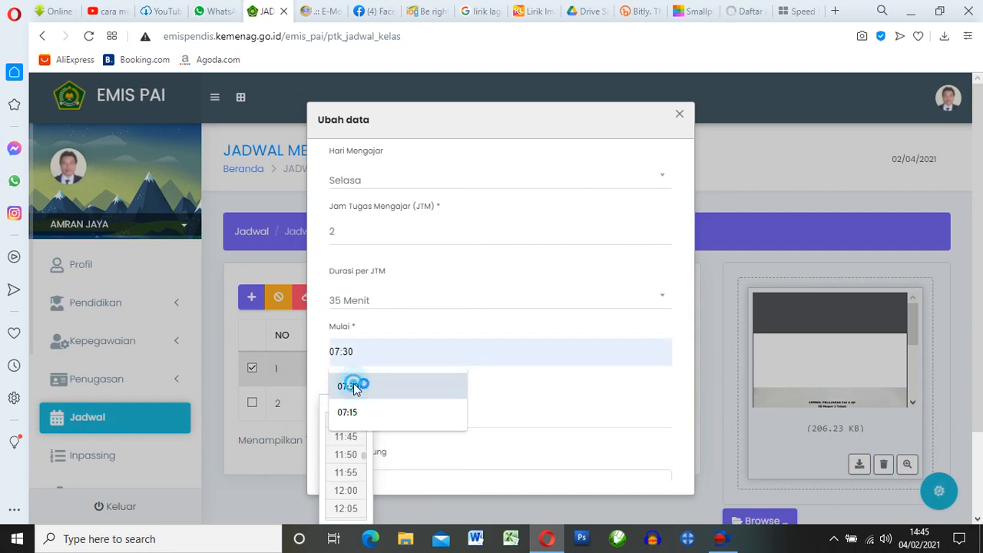
left_click(354, 385)
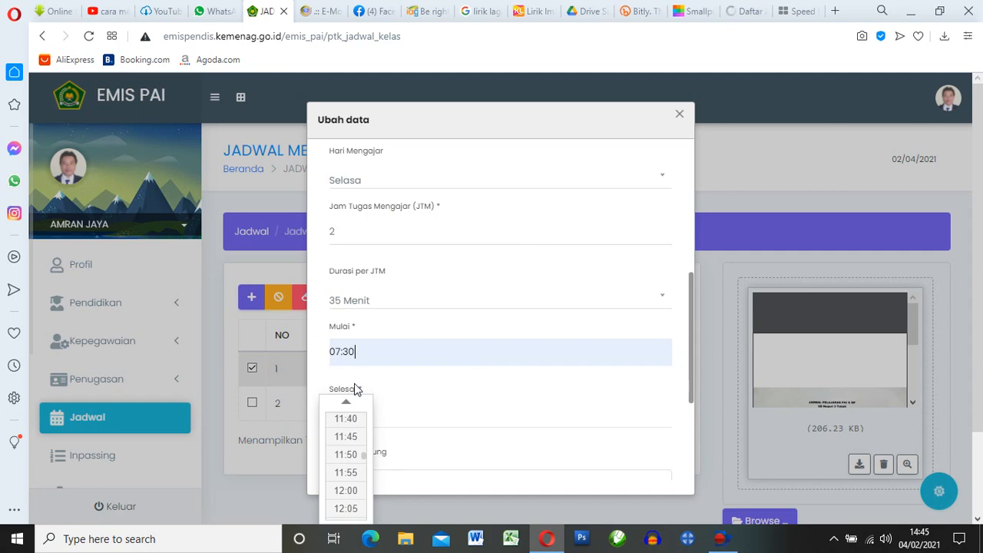
Step: Have the end time (Selesai) filled in as 08:40 from the 2 JTM, and check the teaching hours entered
left_click(461, 386)
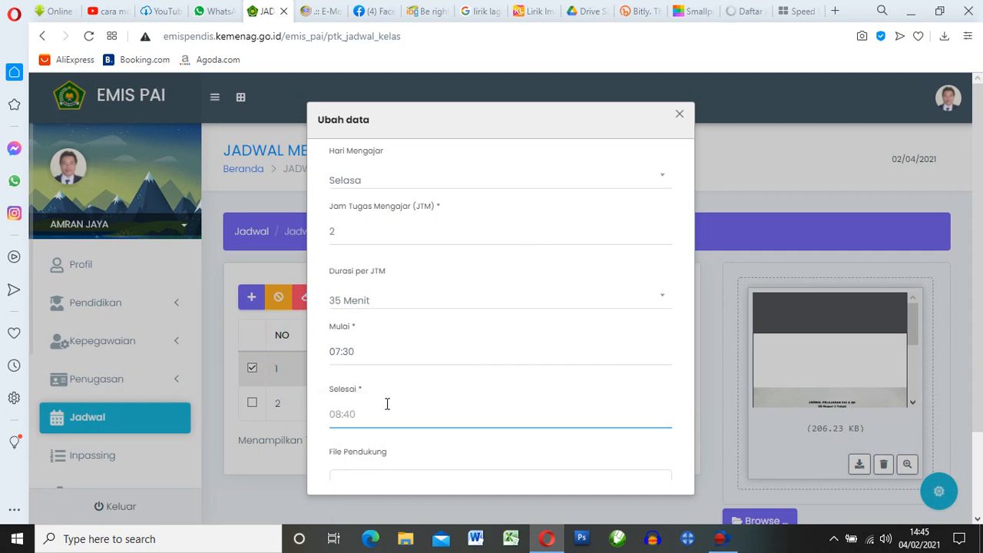
left_click(343, 233)
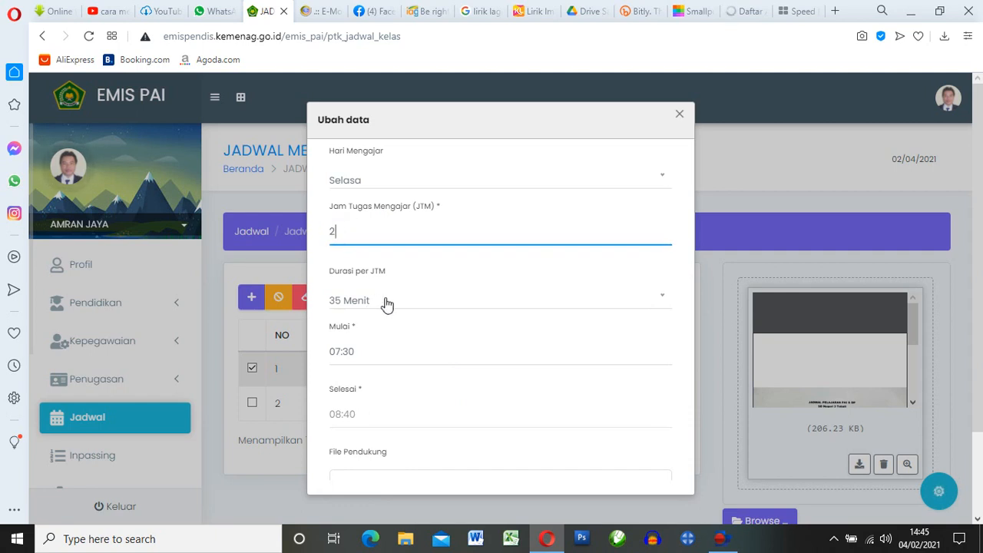
left_click(365, 418)
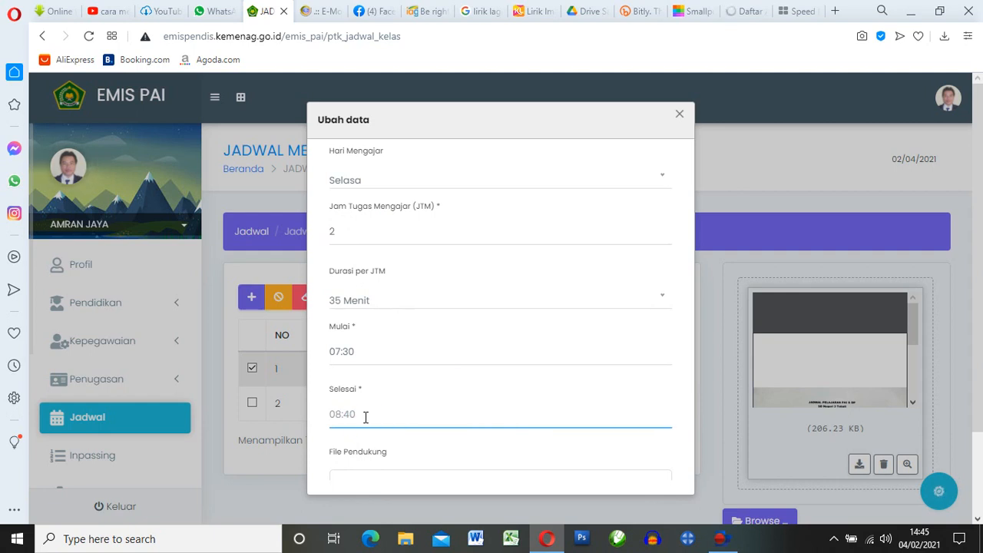
Step: Open the downloaded jdwal PAI(1) (1).pdf in Microsoft Edge and examine the PAI lesson timetable for classes 4, 5 and 6
scroll(366, 419, "down", 1)
scroll(468, 405, "down", 2)
scroll(472, 405, "down", 1)
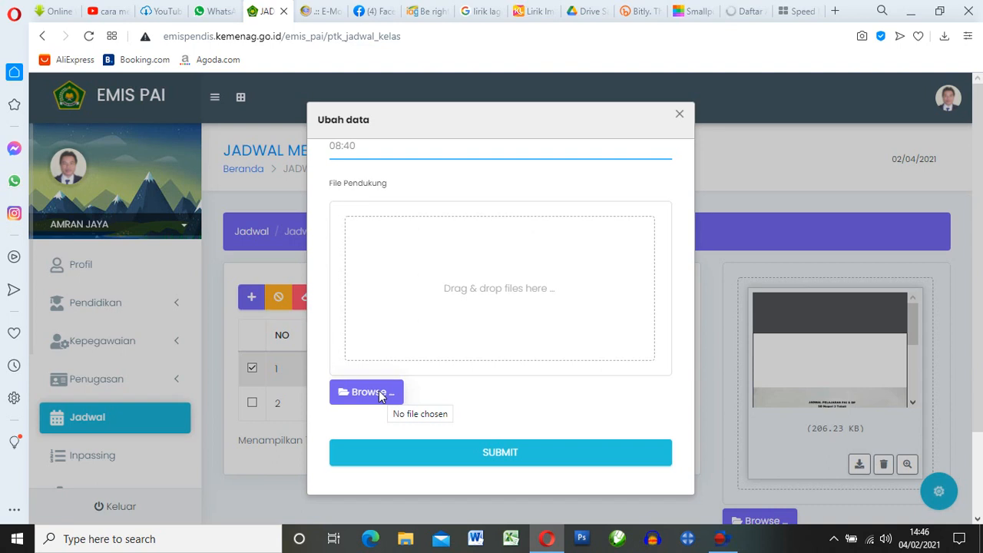
left_click(944, 36)
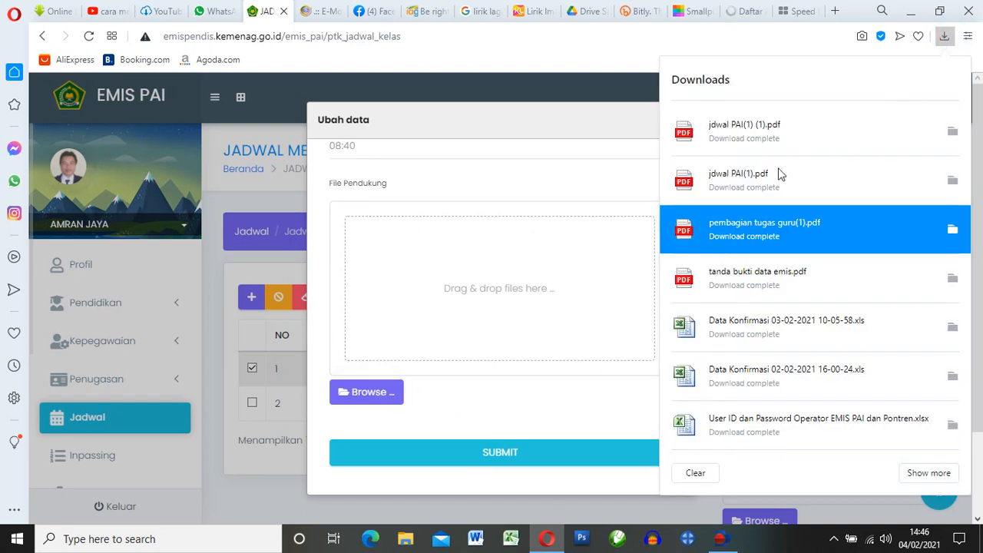
left_click(754, 130)
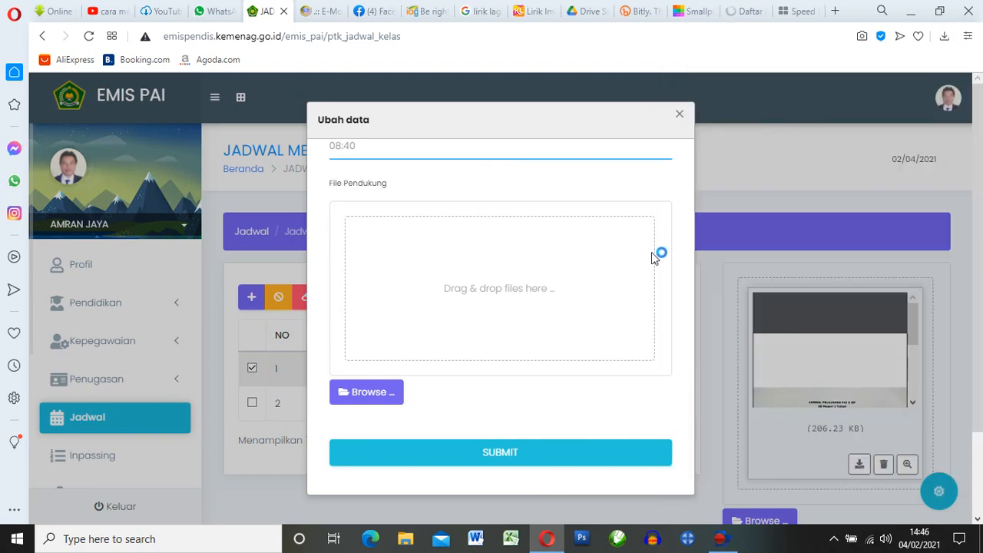
left_click(368, 391)
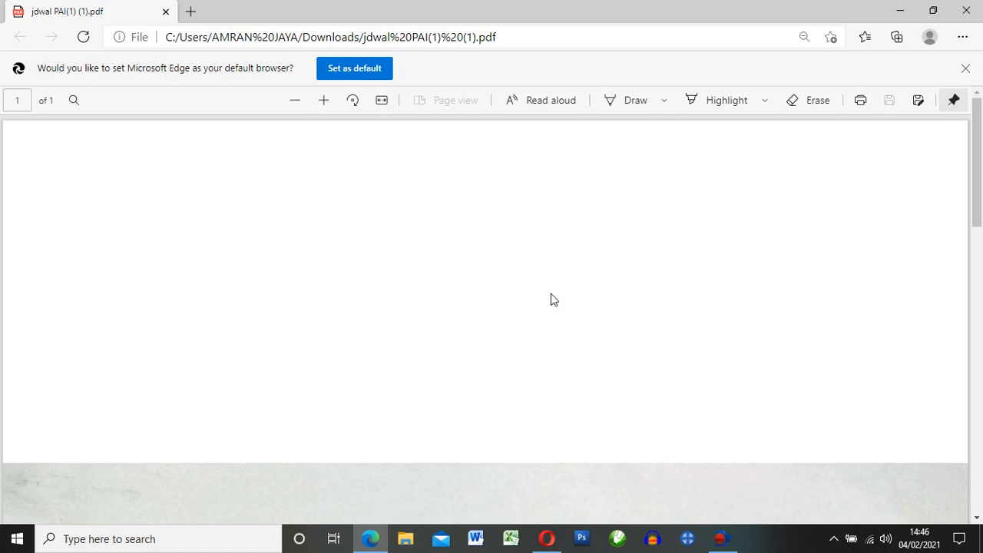
scroll(551, 299, "down", 6)
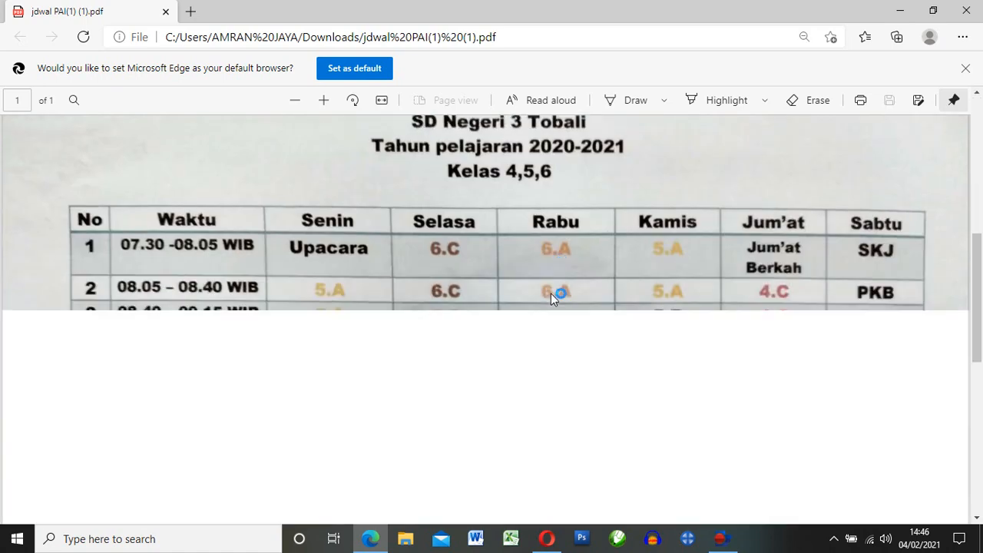
scroll(550, 293, "up", 1)
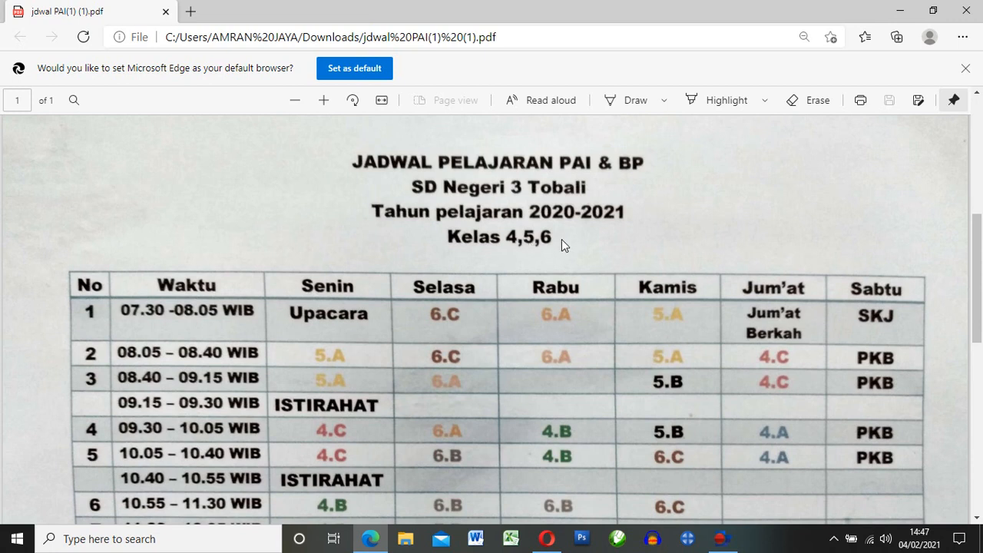
scroll(551, 243, "down", 1)
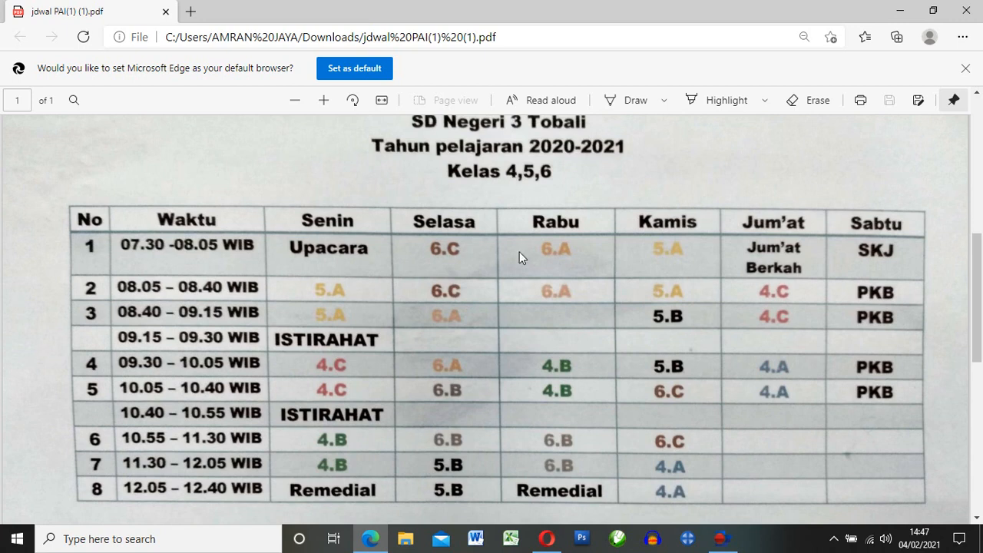
scroll(522, 257, "down", 1)
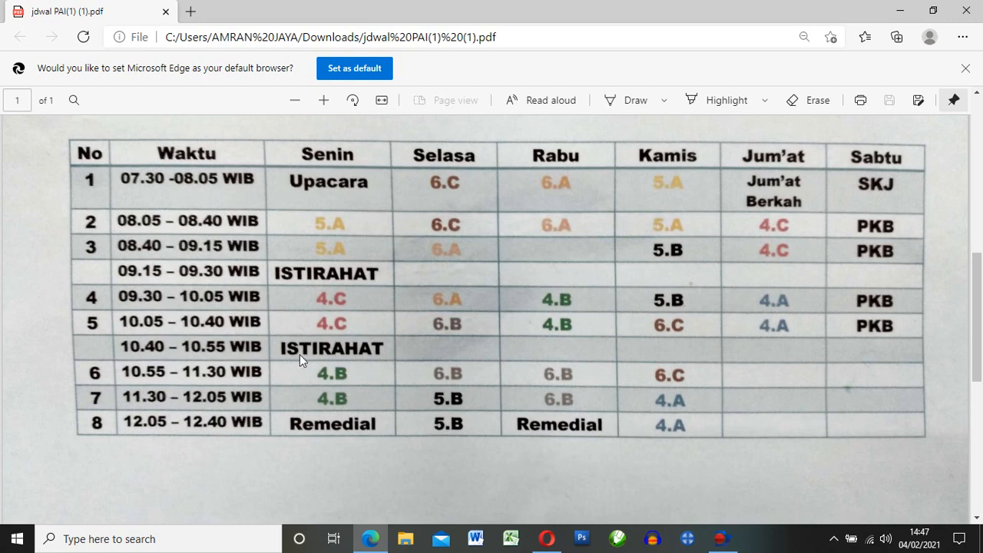
Step: Switch back to EMIS PAI in Opera and attach the downloaded jdwal PAI(1).pdf as the supporting file (File Pendukung)
left_click(547, 539)
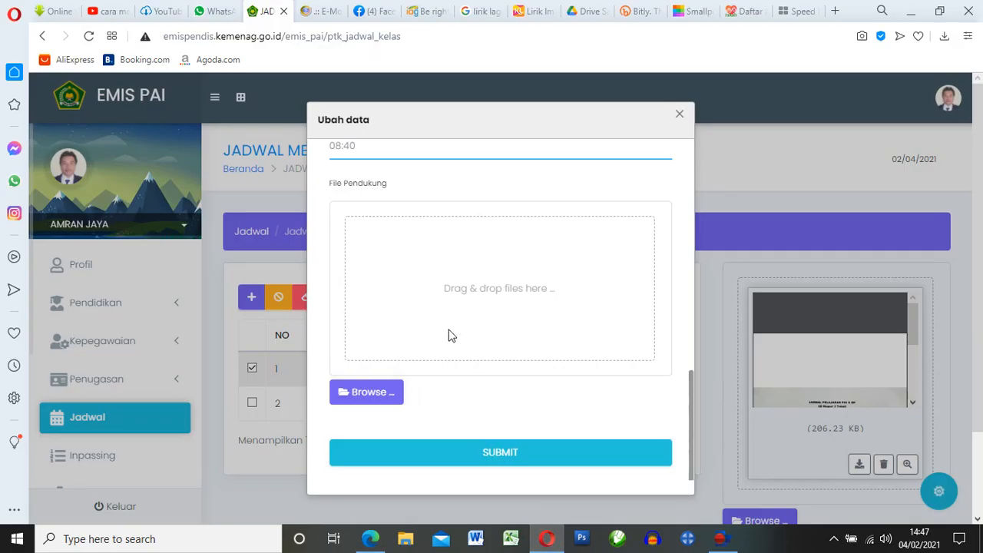
left_click(369, 392)
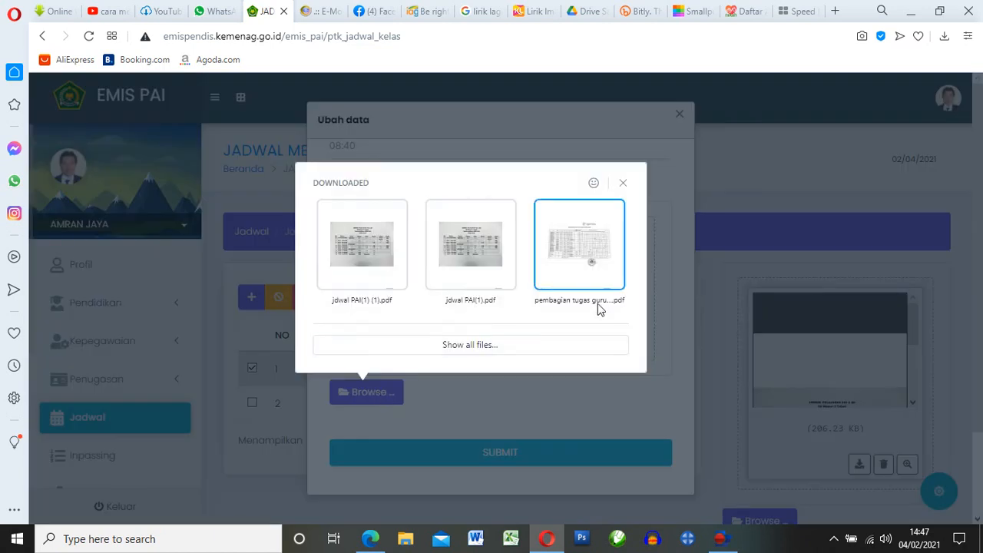
left_click(474, 245)
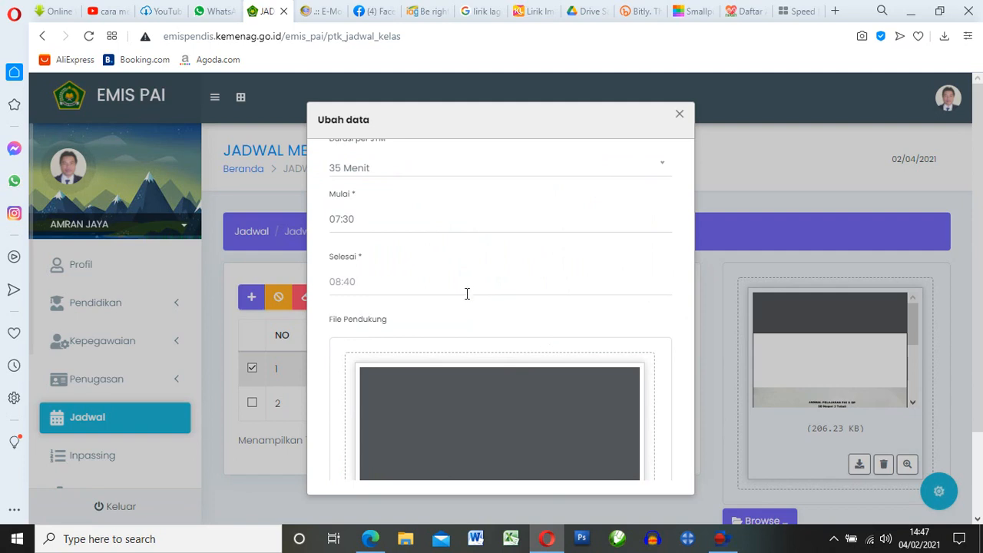
scroll(456, 285, "down", 2)
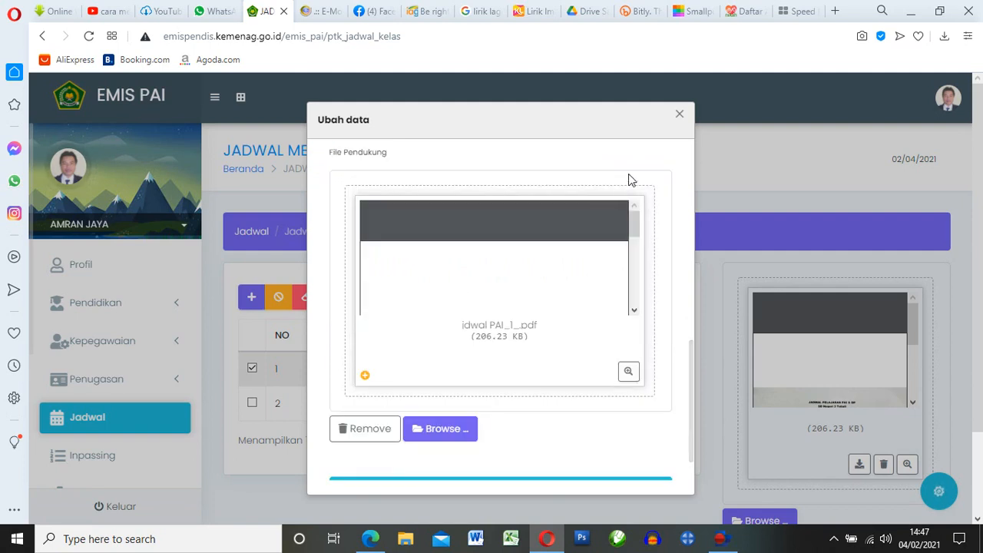
Step: Change the teaching day (Hari Mengajar) to Senin
scroll(628, 180, "up", 4)
scroll(559, 228, "up", 1)
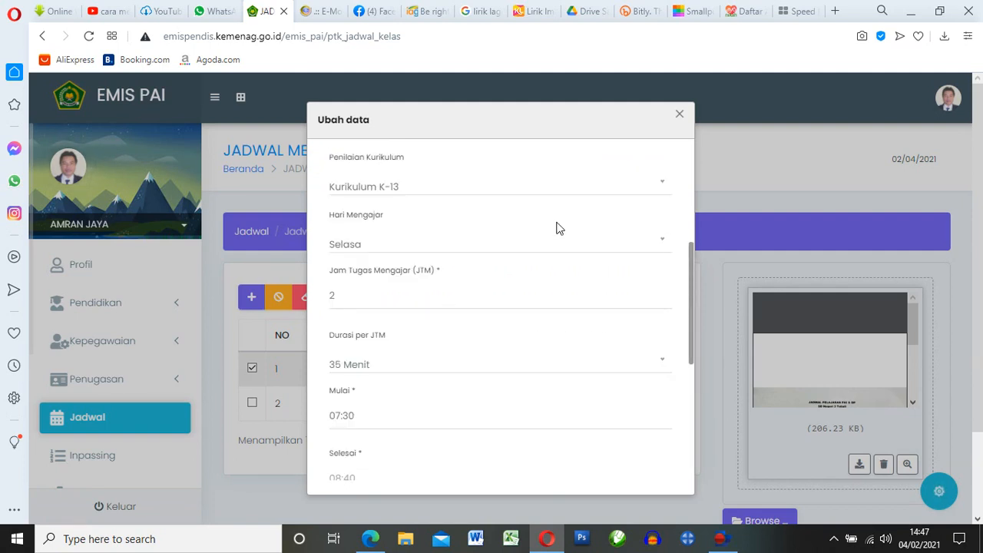
left_click(665, 243)
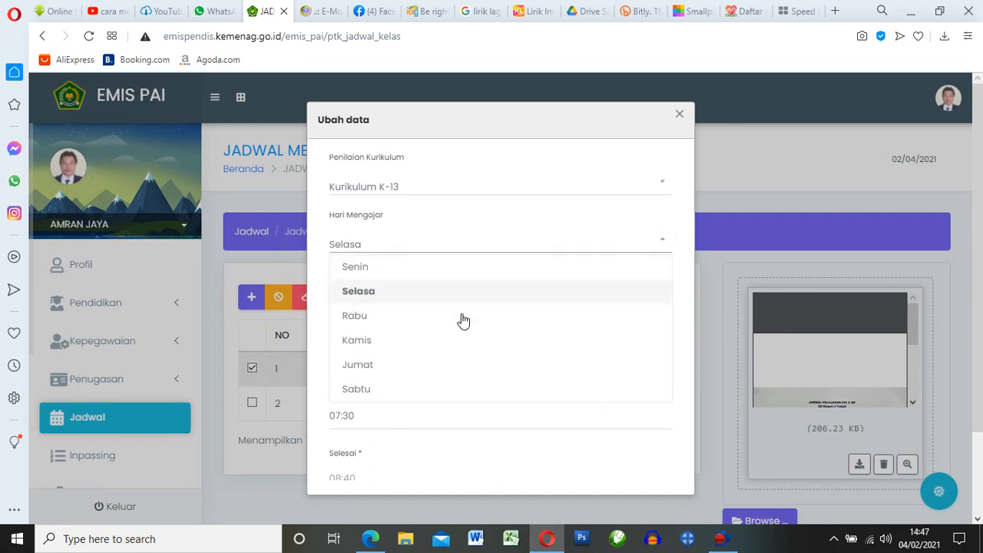
left_click(364, 268)
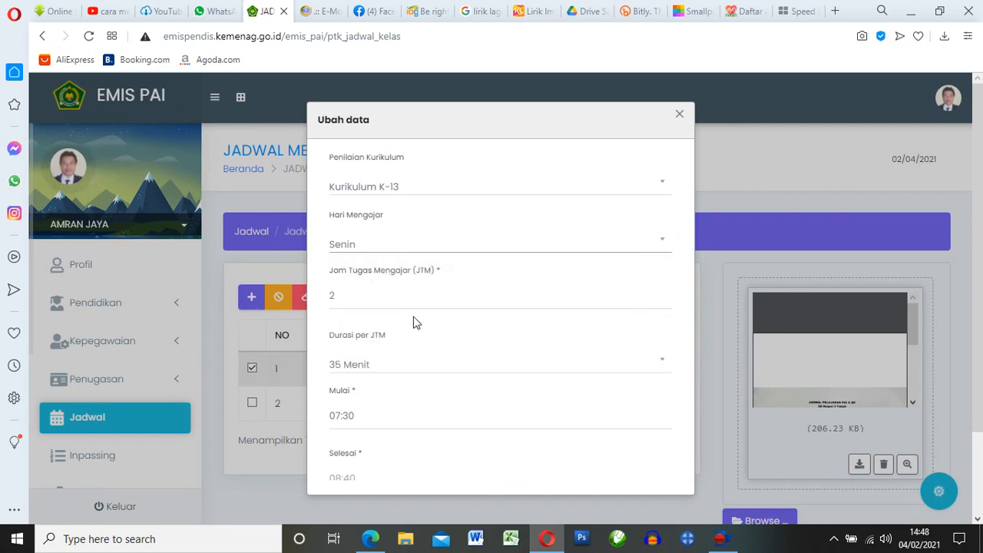
Step: Check class 4.B's Monday hours in the timetable PDF in Edge, and set the start time (Mulai) in EMIS PAI to 10:55
scroll(416, 325, "down", 1)
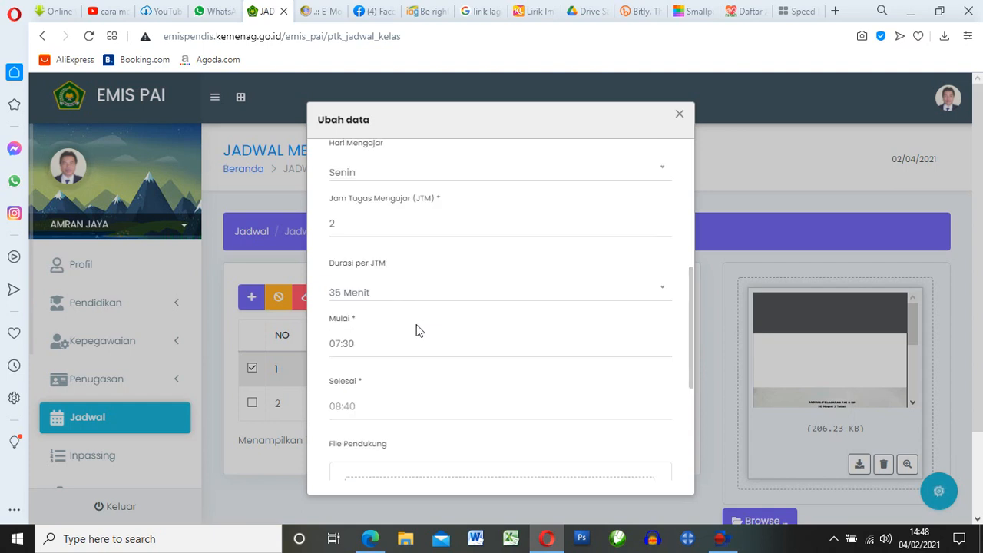
scroll(414, 325, "down", 1)
left_click(357, 275)
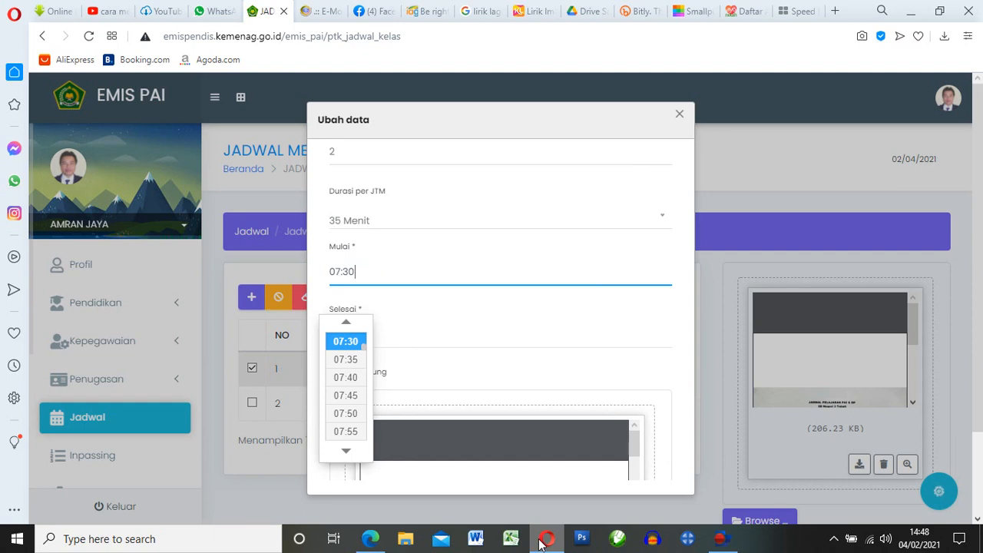
left_click(370, 538)
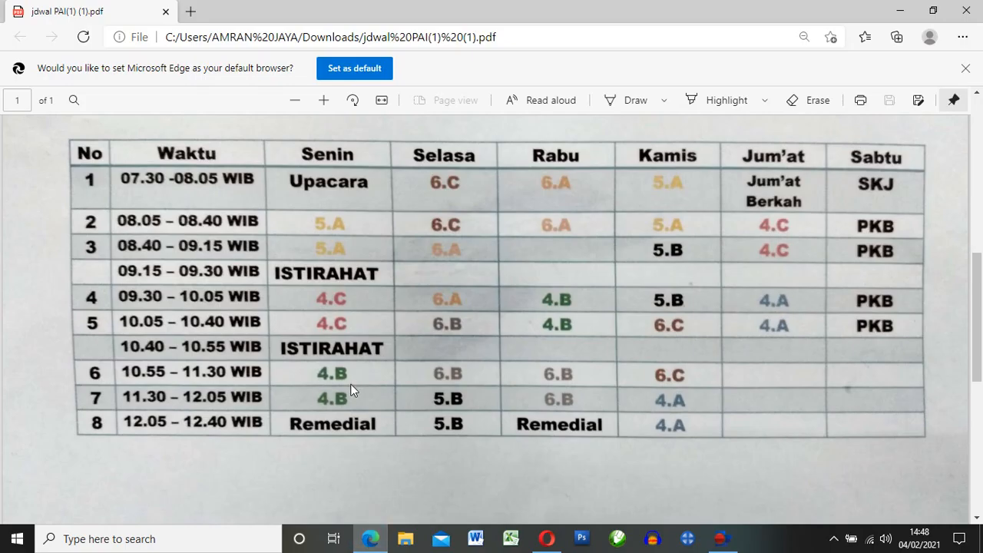
mouse_move(550, 543)
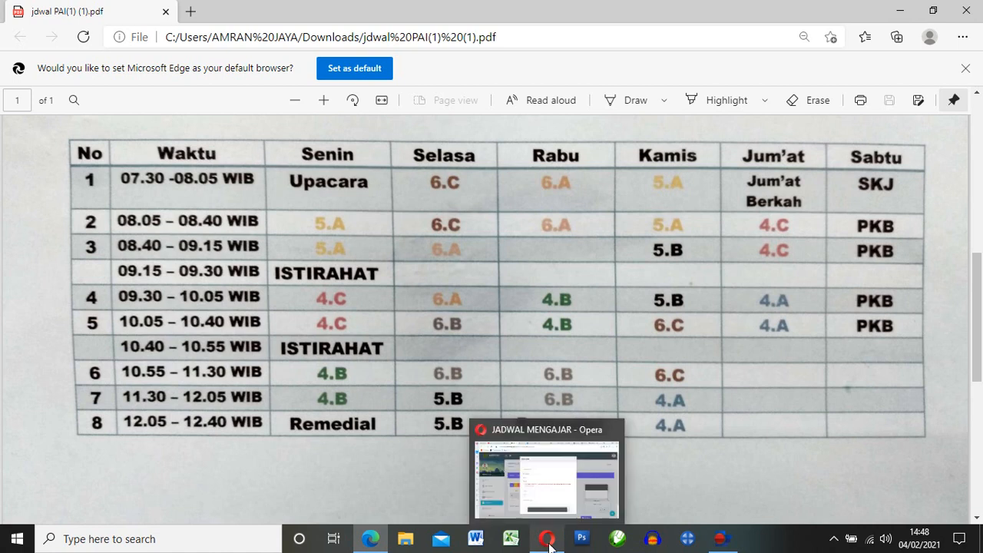
left_click(549, 543)
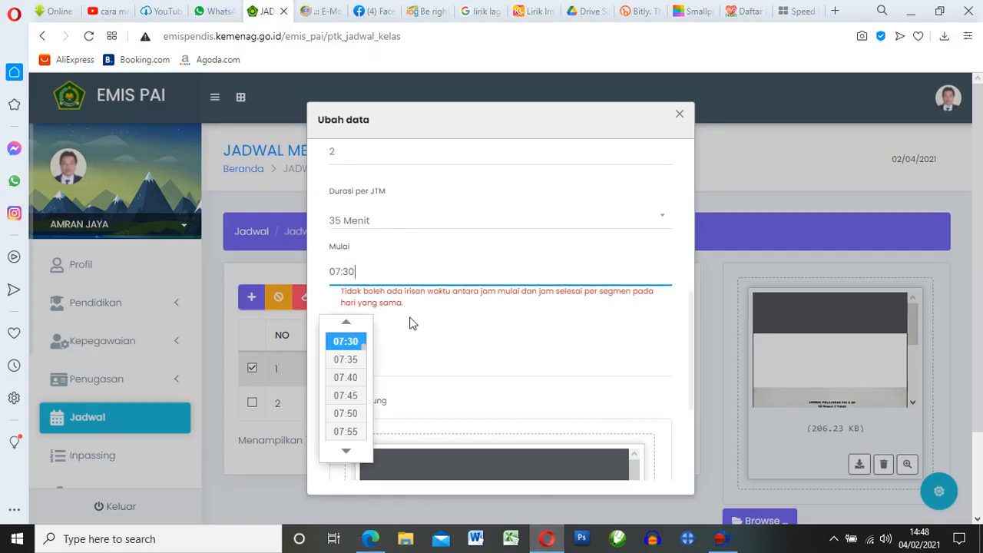
left_click_drag(373, 271, 304, 278)
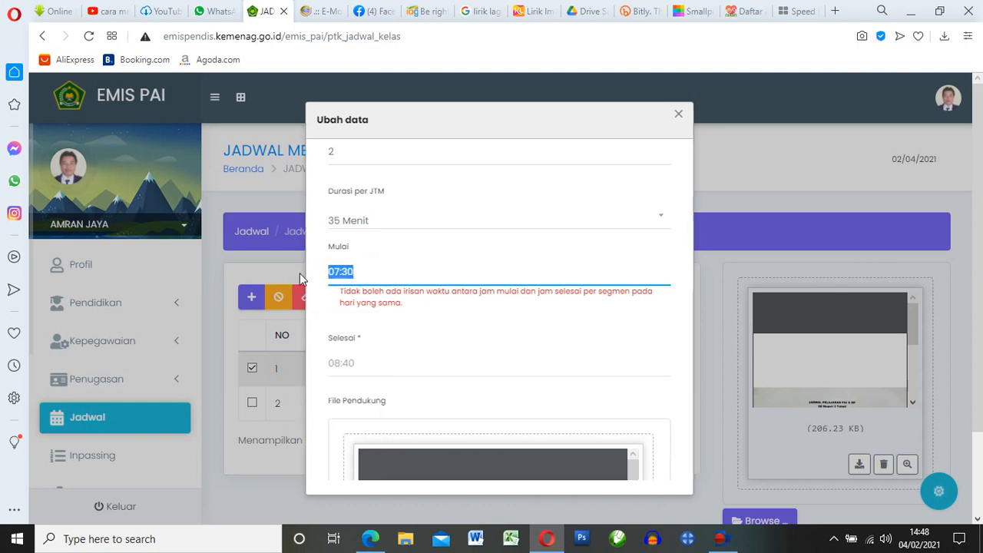
type("10")
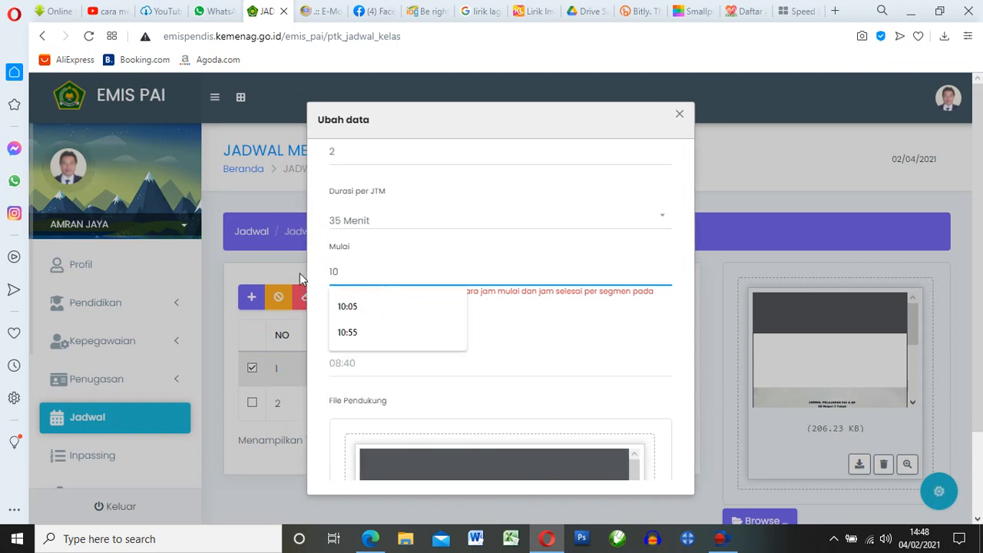
type(":55")
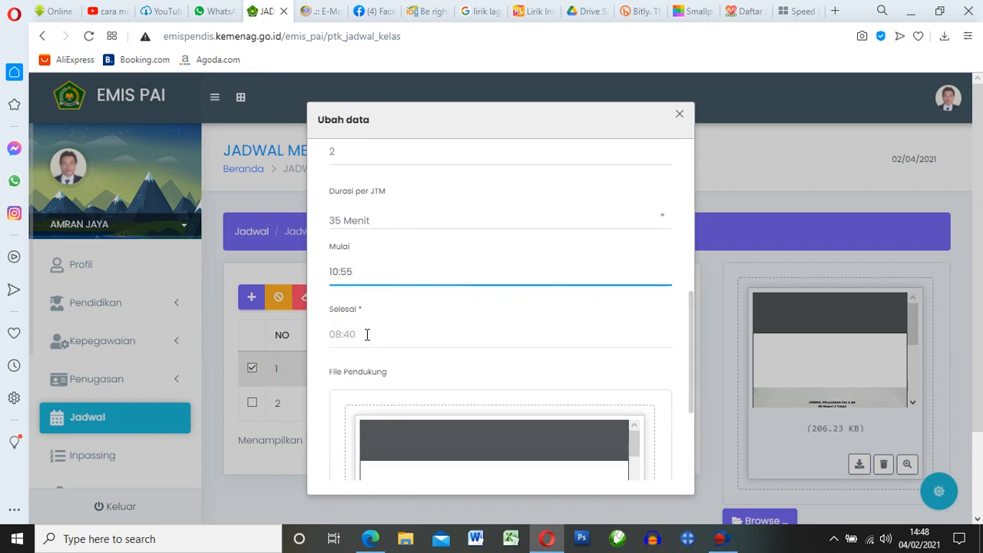
Step: Update the end time (Selesai) to 12:05 and submit the schedule entry
scroll(389, 327, "down", 1)
left_click(415, 253)
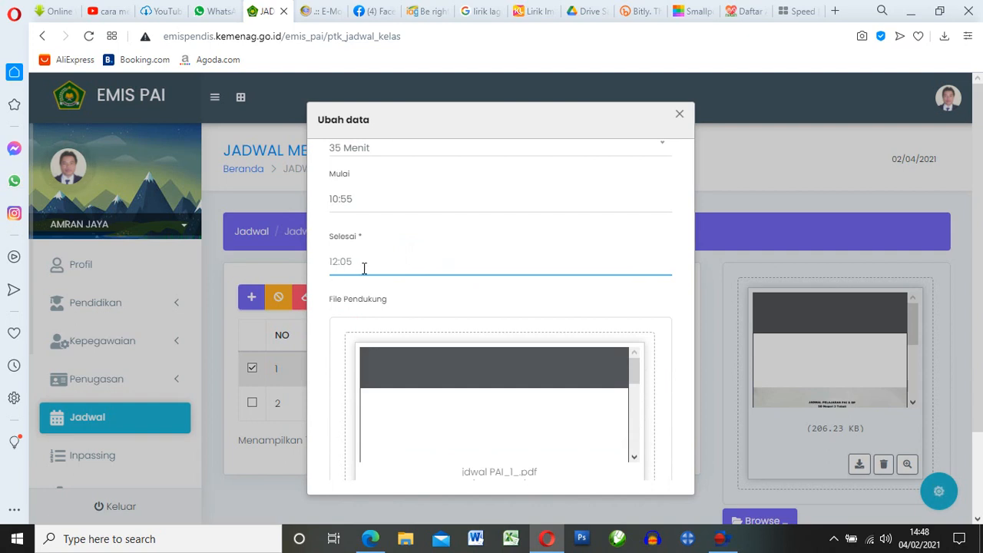
scroll(366, 267, "down", 1)
scroll(331, 287, "down", 2)
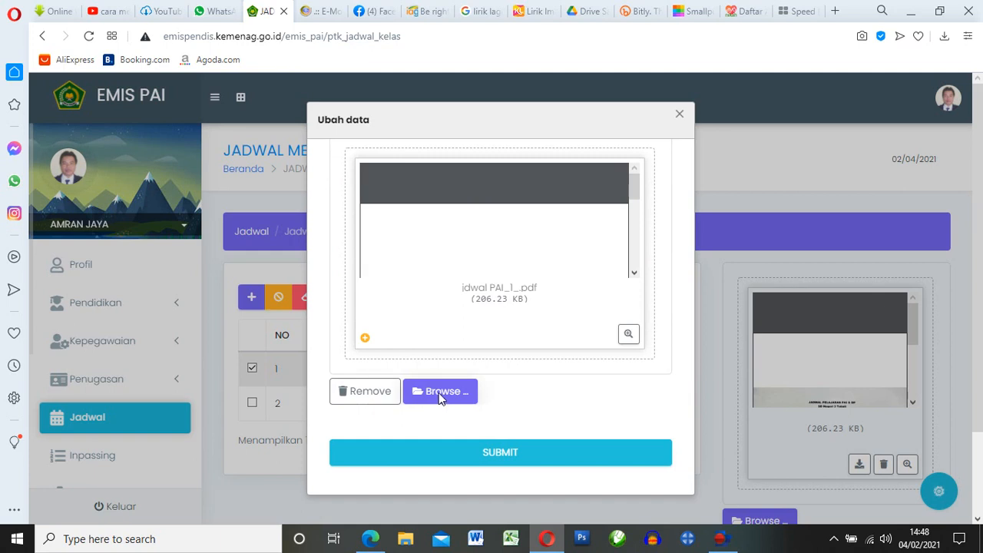
left_click(512, 458)
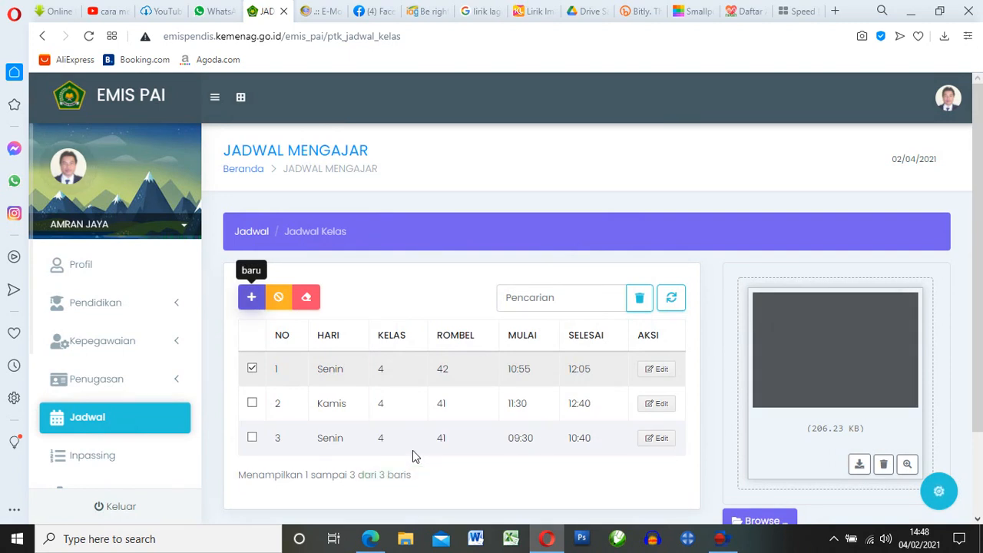
Step: Check the timetable PDF in Edge, and in EMIS PAI in Opera start a new schedule entry for Kelas 4 with Rombel 42
left_click(370, 539)
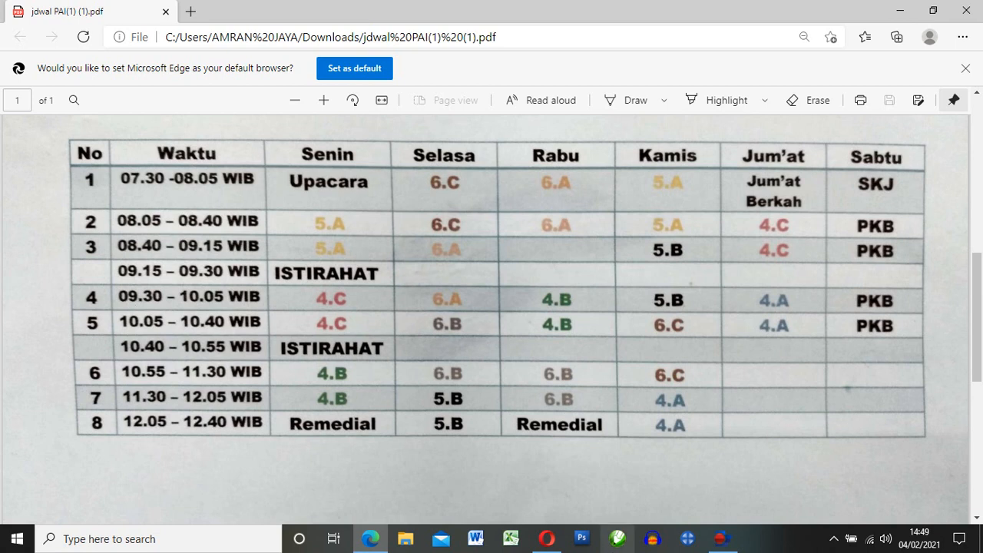
left_click(540, 541)
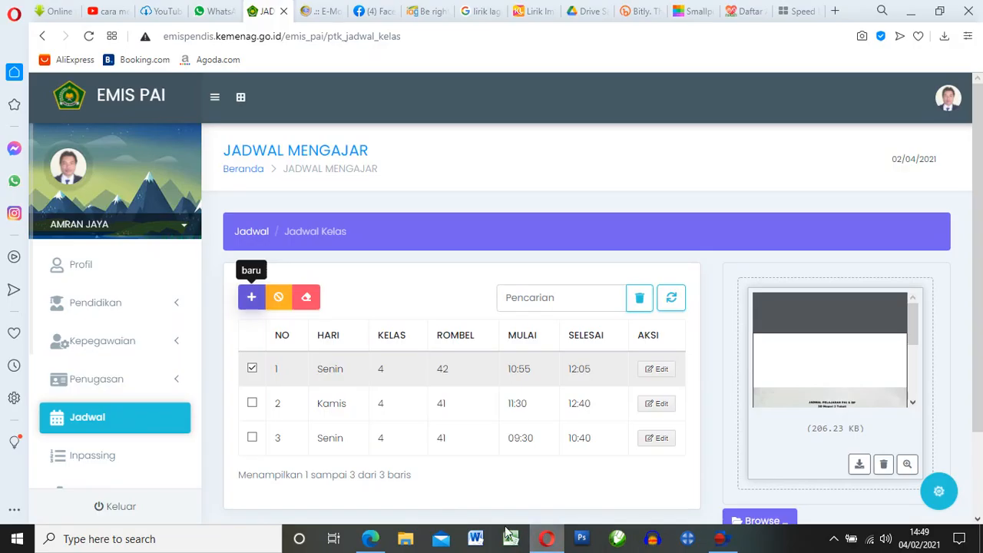
left_click(252, 298)
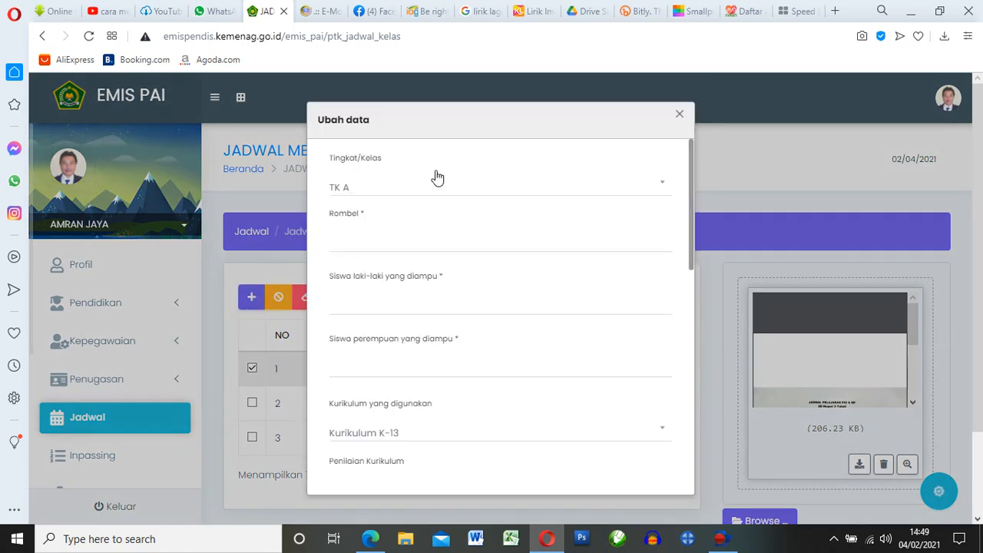
left_click(663, 182)
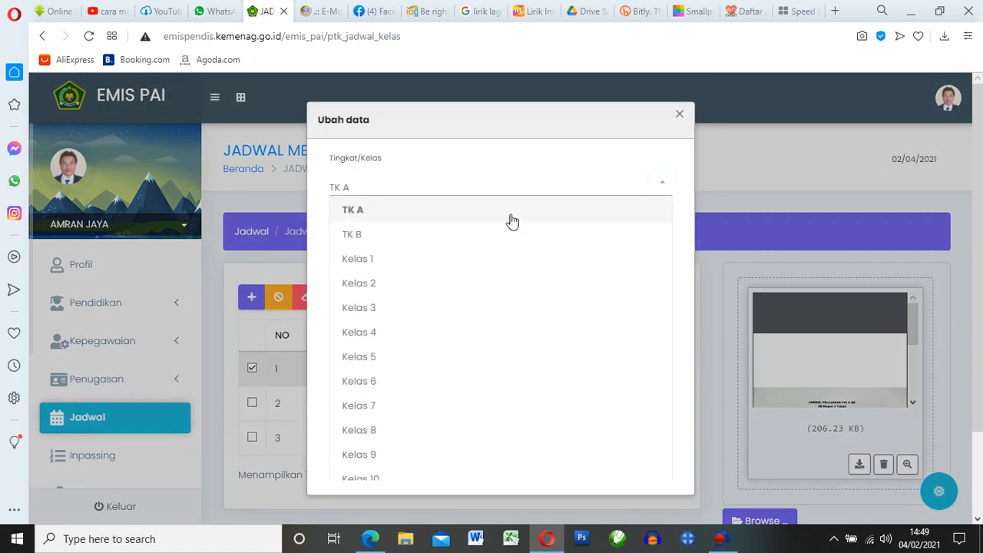
left_click(371, 332)
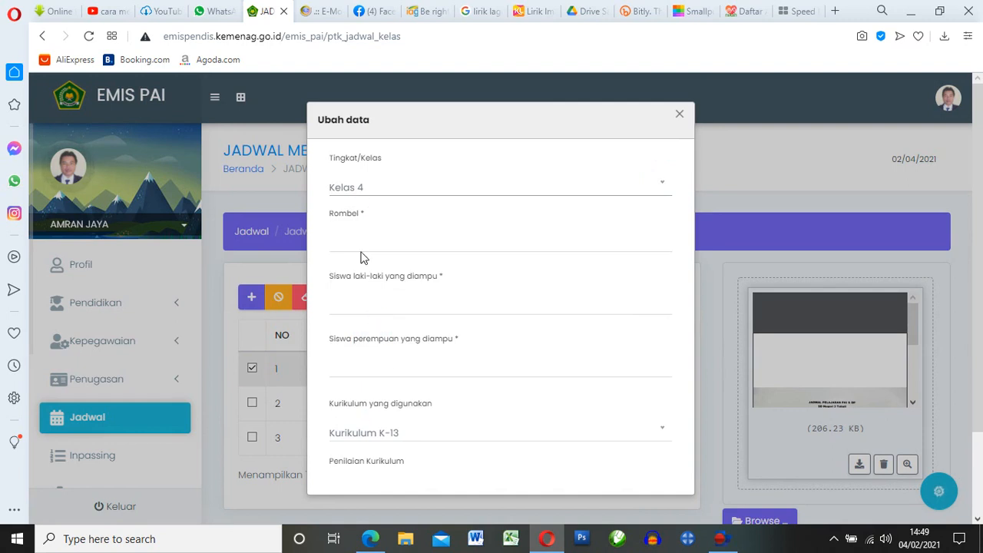
left_click(352, 238)
type("4")
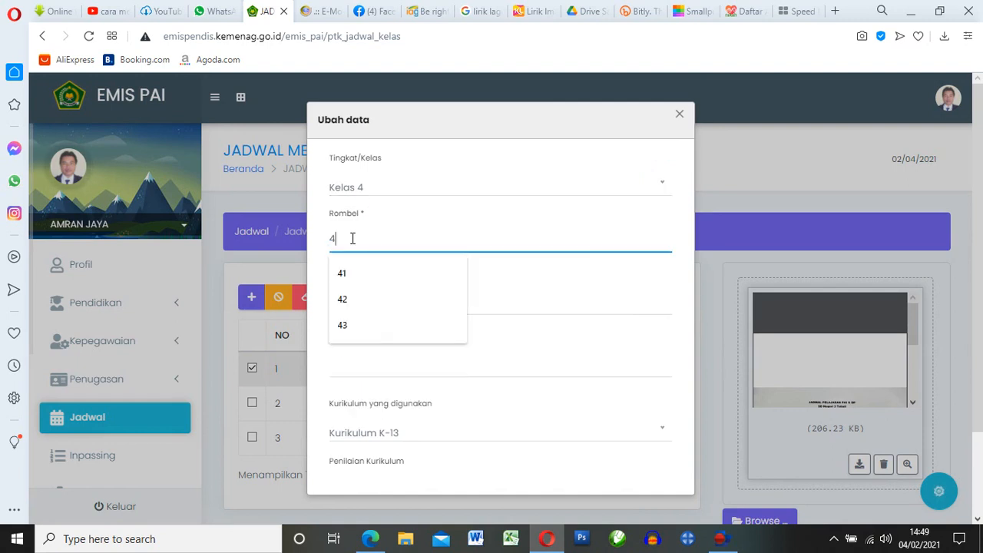
type("2")
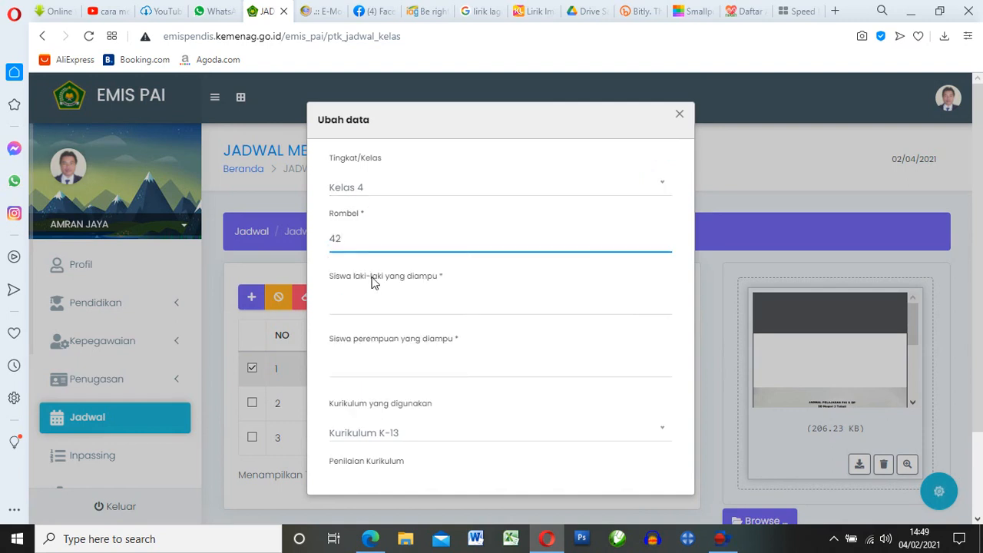
Step: Enter 10 male students (Siswa laki-laki) and 19 female students (Siswa perempuan) as the students taught
left_click(357, 292)
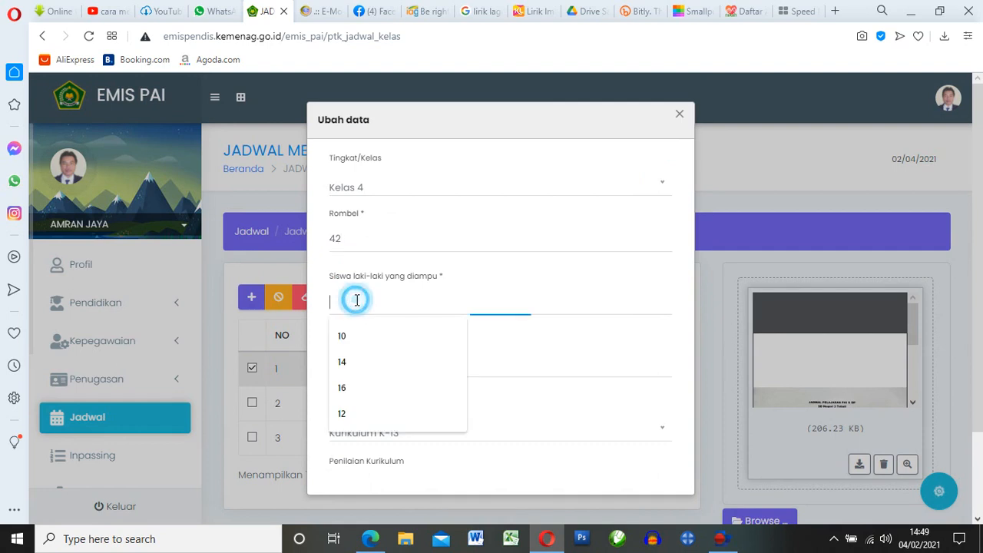
left_click(345, 339)
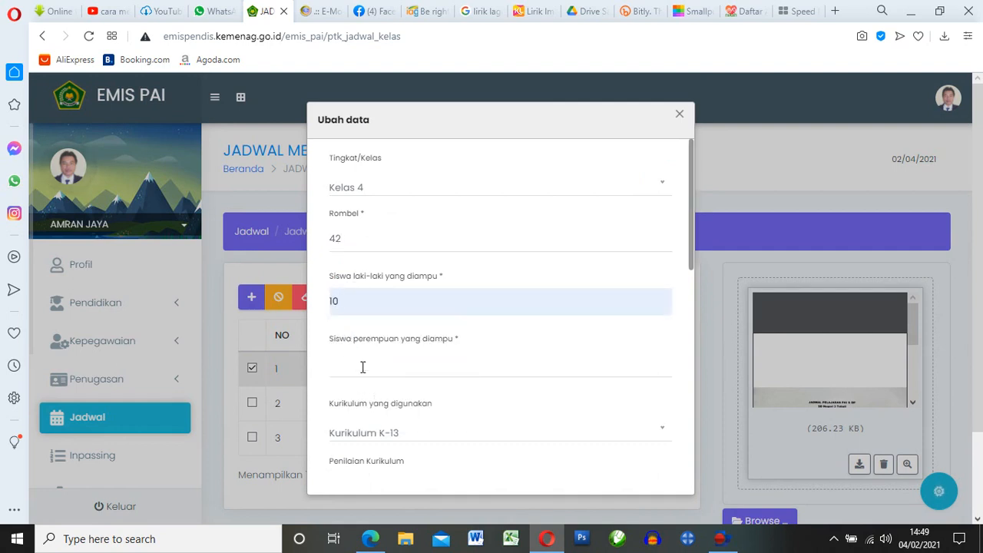
left_click(362, 365)
left_click(341, 202)
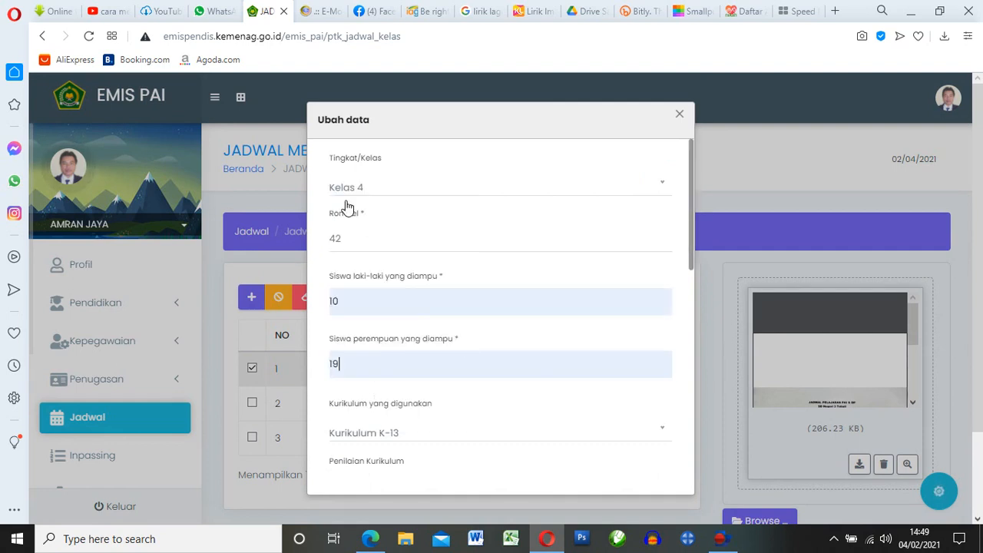
Step: Set the new entry's teaching day (Hari Mengajar) to Rabu
scroll(497, 430, "down", 1)
scroll(493, 418, "down", 2)
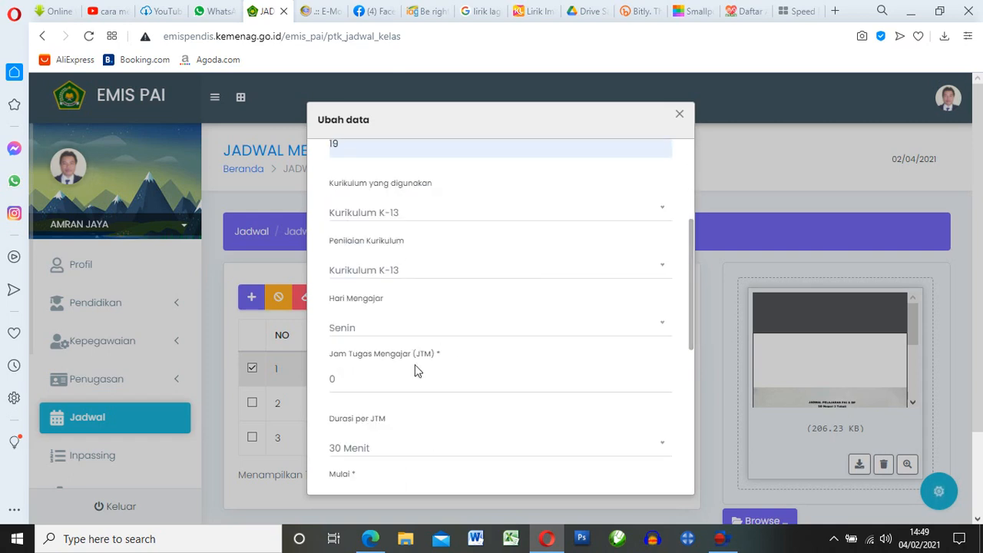
left_click(662, 330)
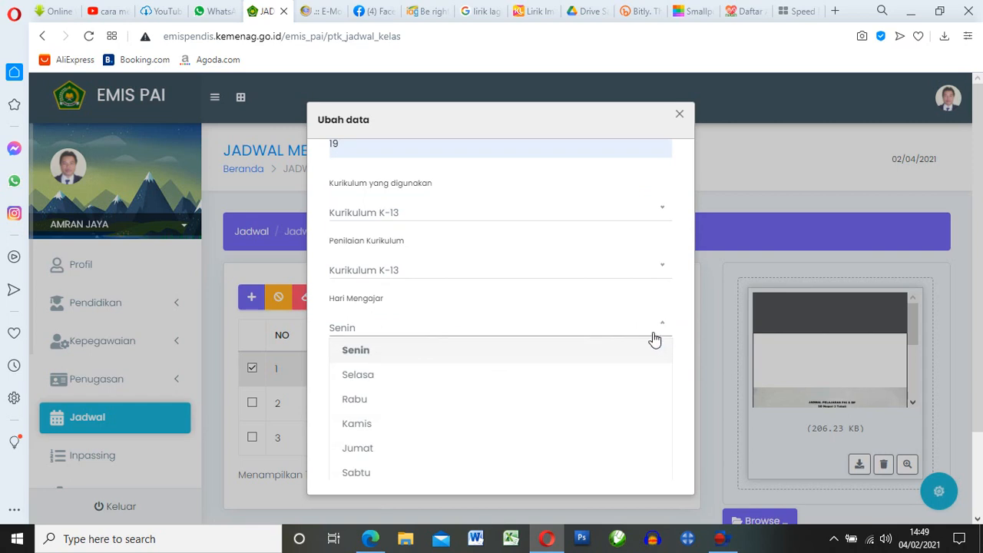
left_click(364, 405)
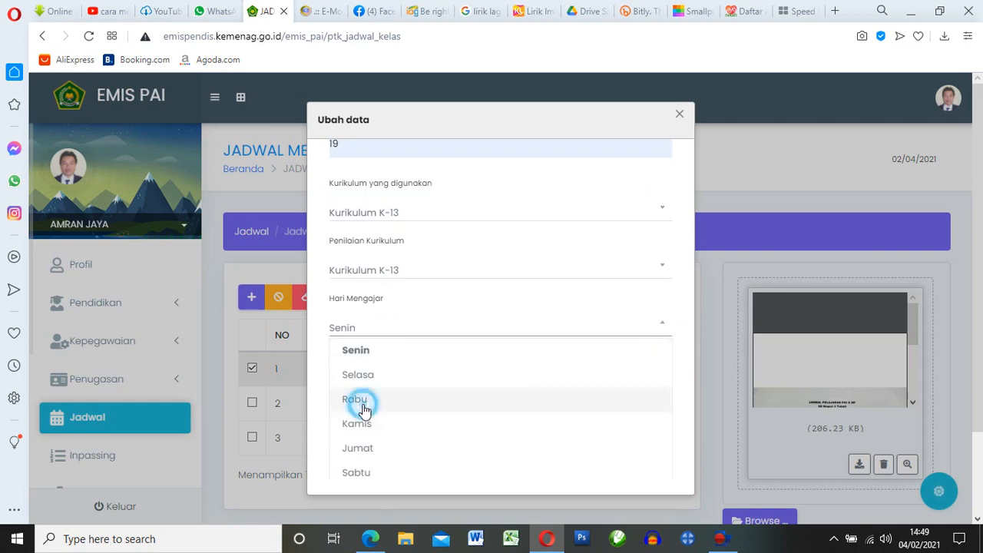
Step: Set the teaching hours (Jam Tugas Mengajar) to 2 and the duration per JTM to 35 Menit
left_click(343, 378)
double_click(340, 377)
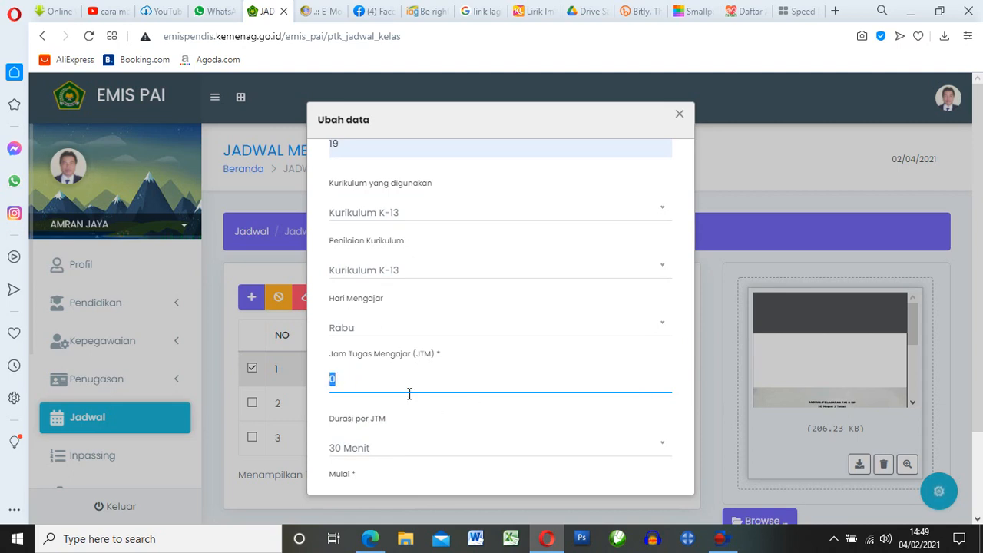
type("4")
scroll(454, 406, "down", 1)
left_click(370, 377)
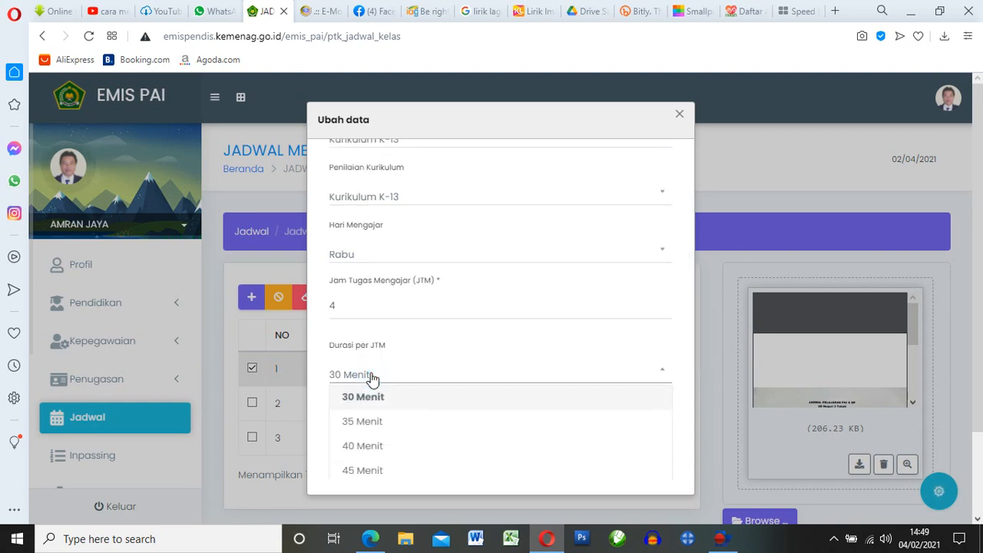
left_click(370, 423)
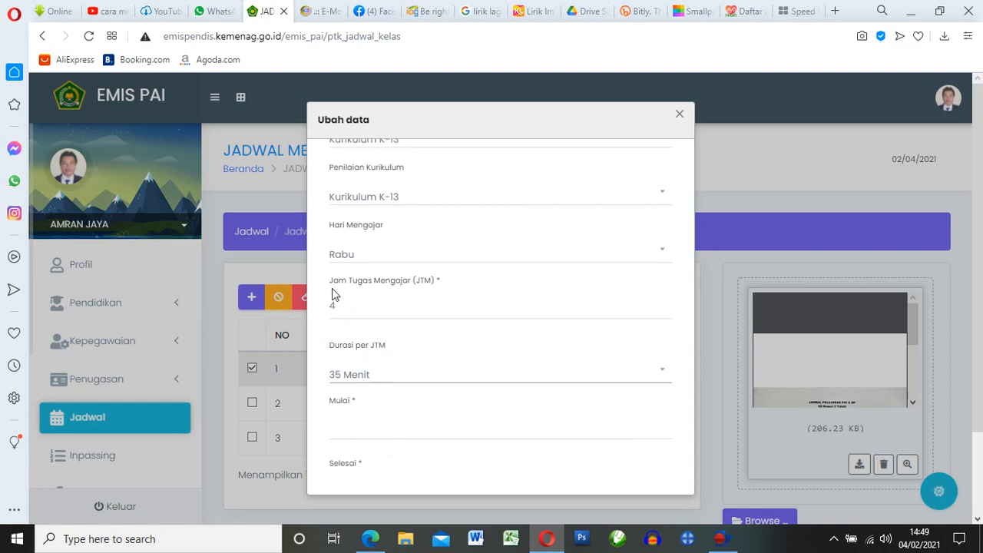
left_click_drag(343, 303, 325, 304)
type("2")
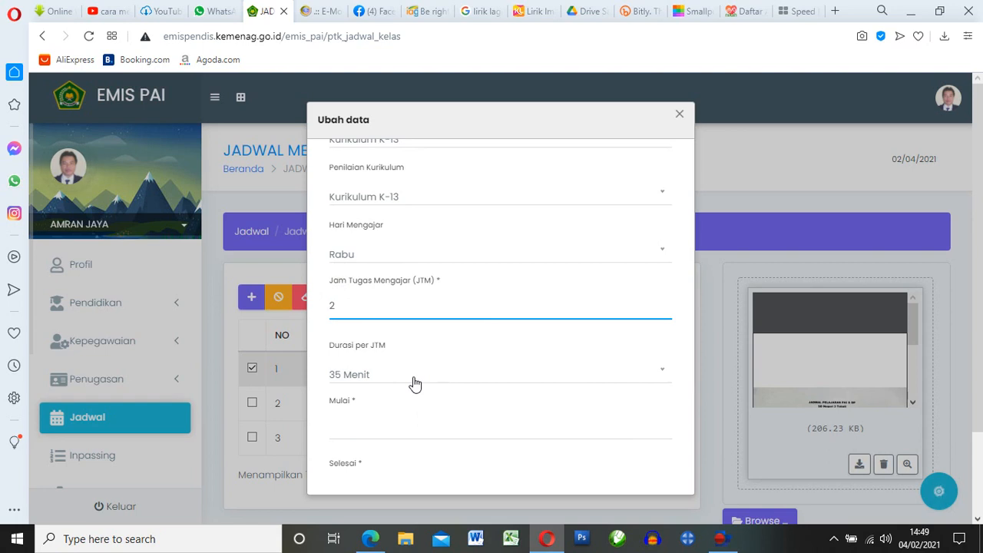
Step: Check class 4.B's Wednesday hours in the timetable PDF in Edge, and set the start time (Mulai) in EMIS PAI to 09:30
scroll(414, 383, "down", 1)
left_click(347, 351)
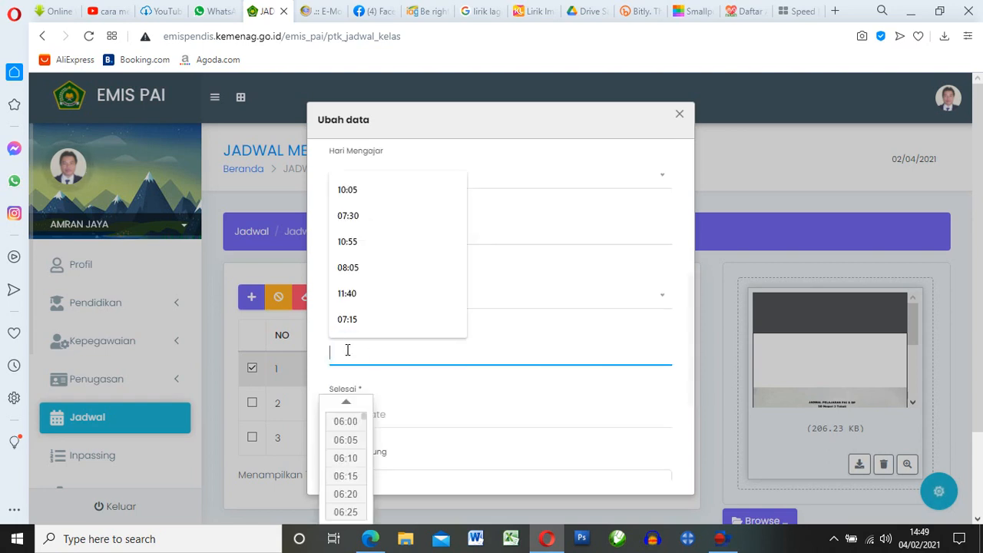
left_click(372, 540)
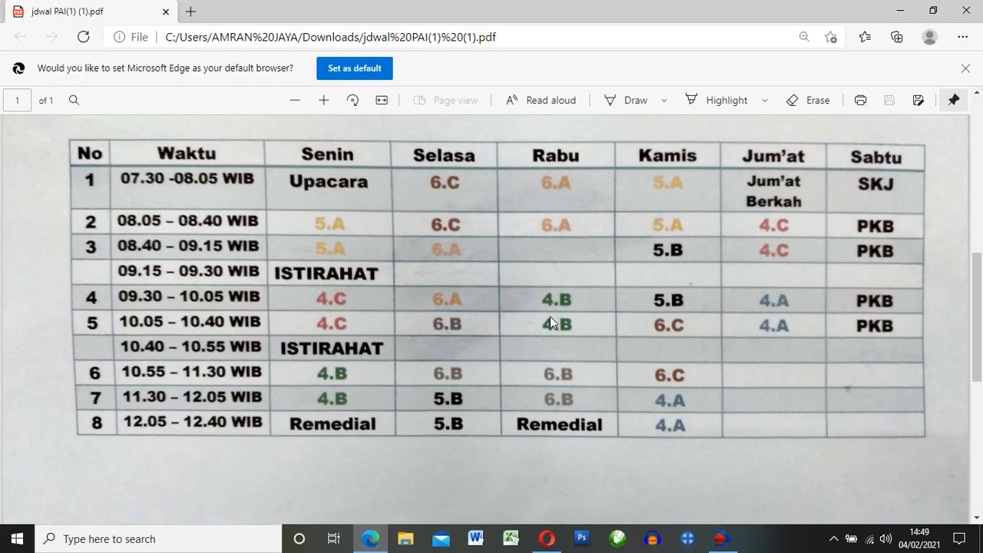
left_click(547, 539)
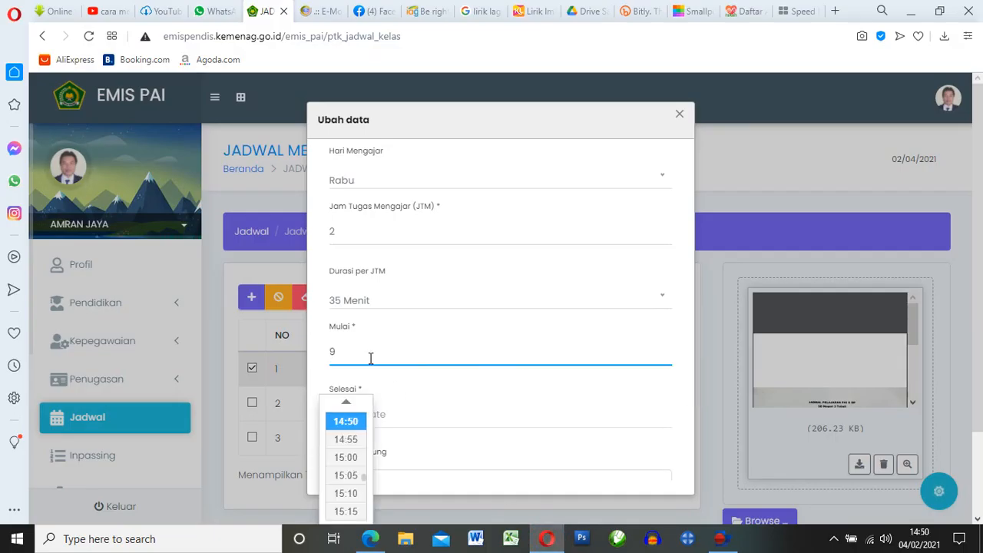
type("09")
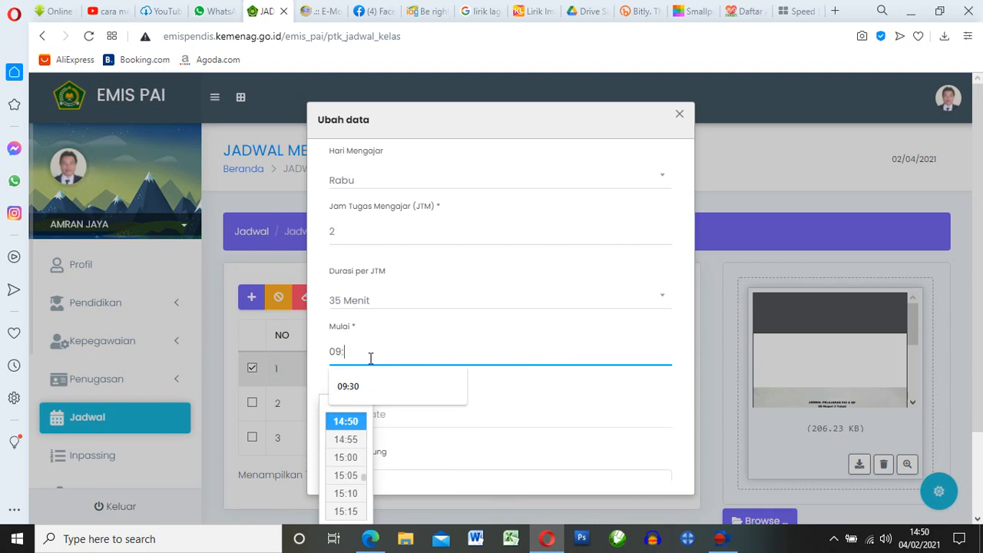
type(":30")
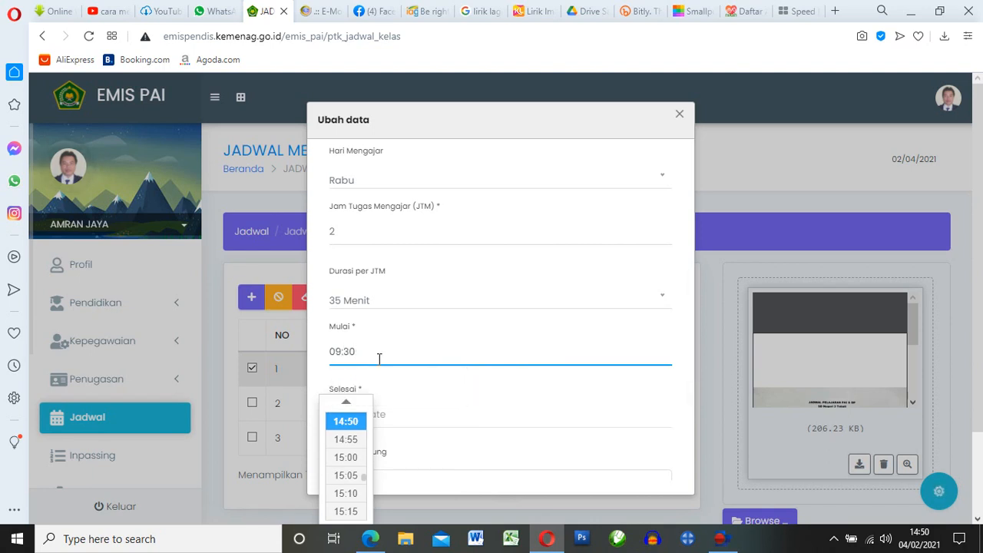
left_click(483, 385)
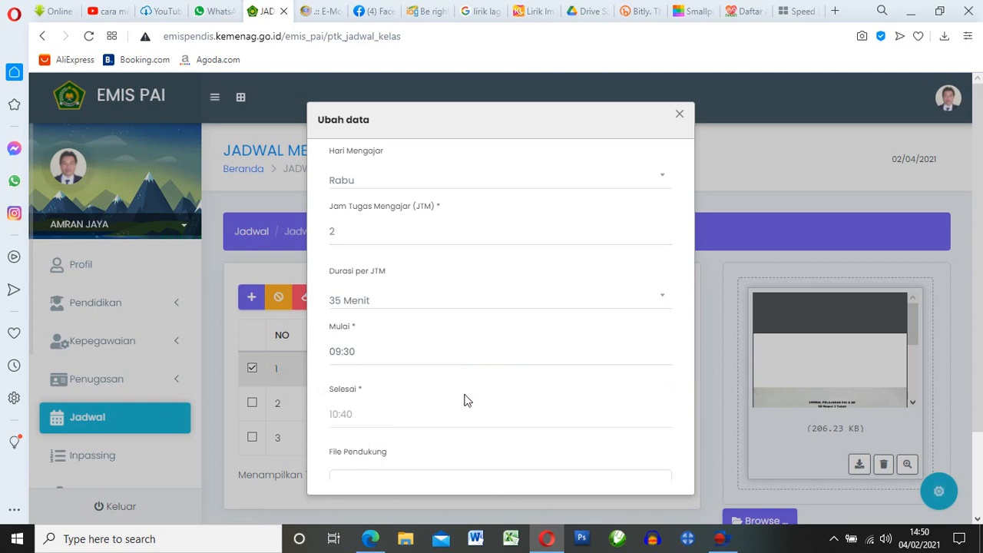
Step: Attach the downloaded jdwal PAI(1).pdf as the supporting file (File Pendukung) and submit the schedule entry
scroll(418, 406, "down", 1)
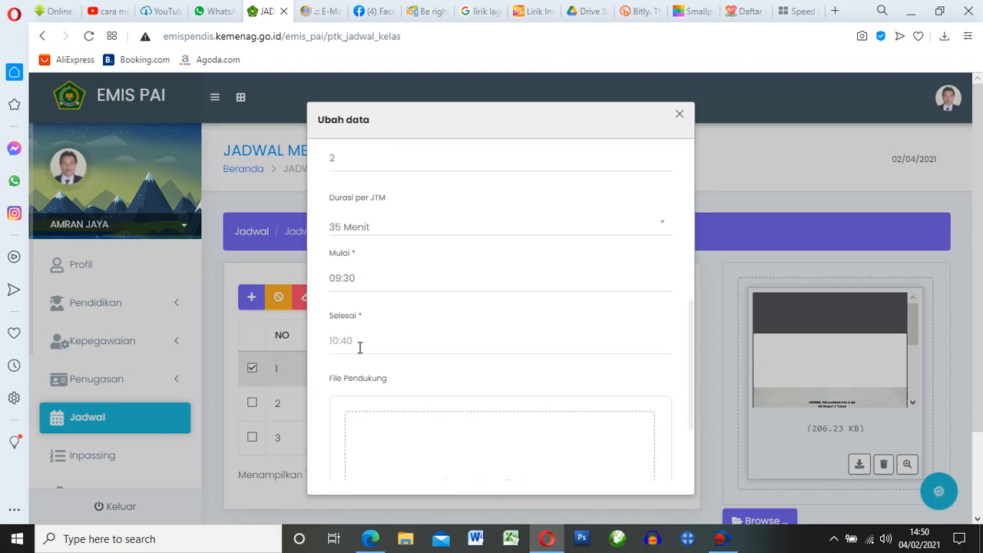
scroll(471, 380, "down", 1)
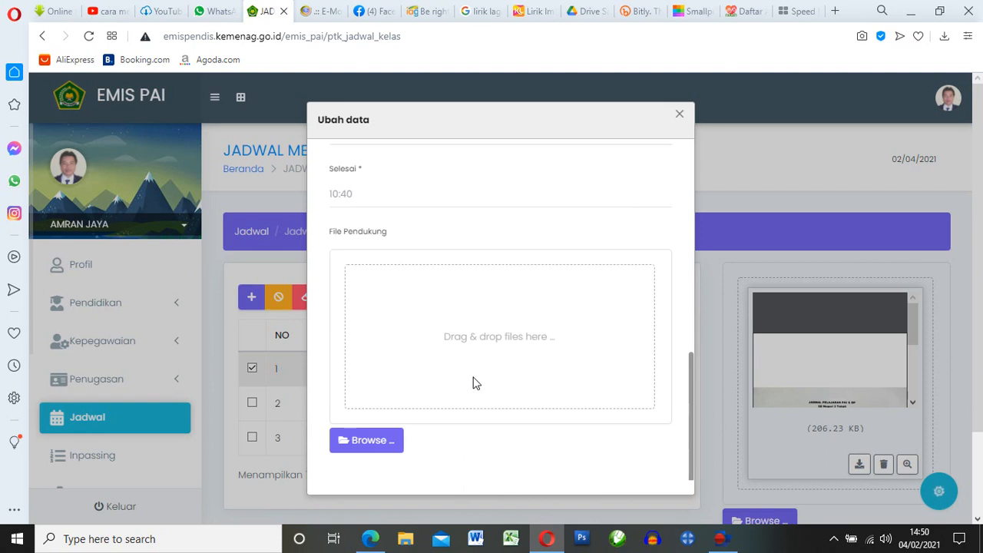
left_click(375, 438)
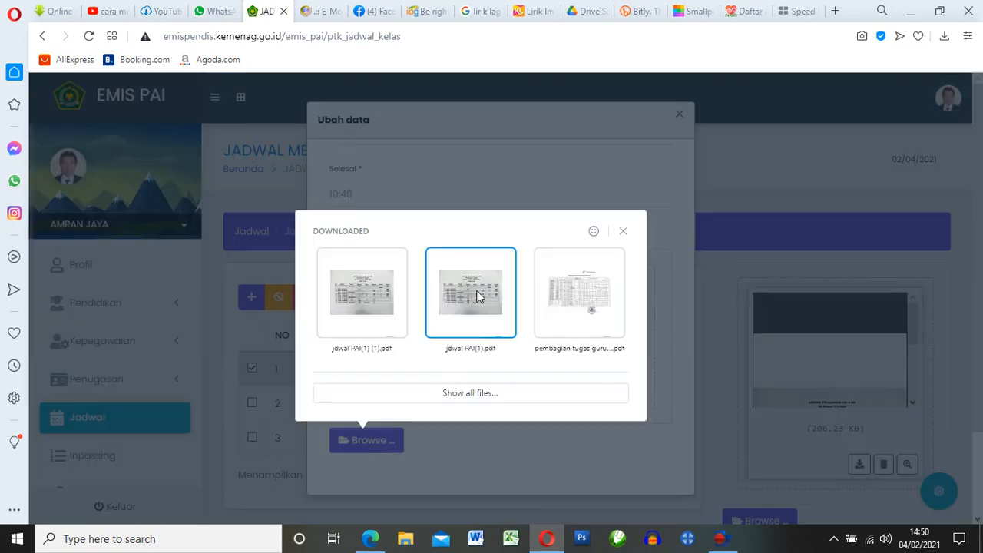
left_click(476, 297)
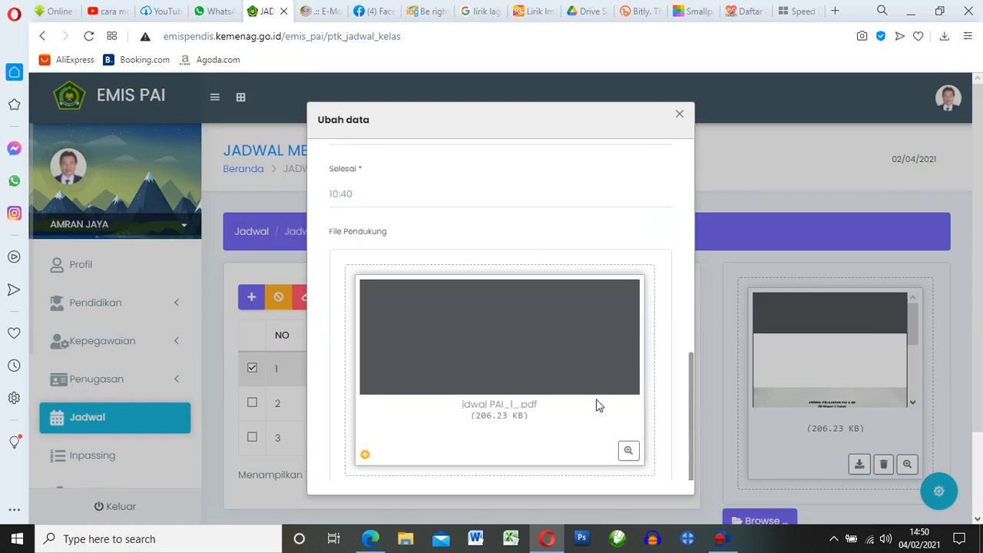
scroll(671, 381, "down", 2)
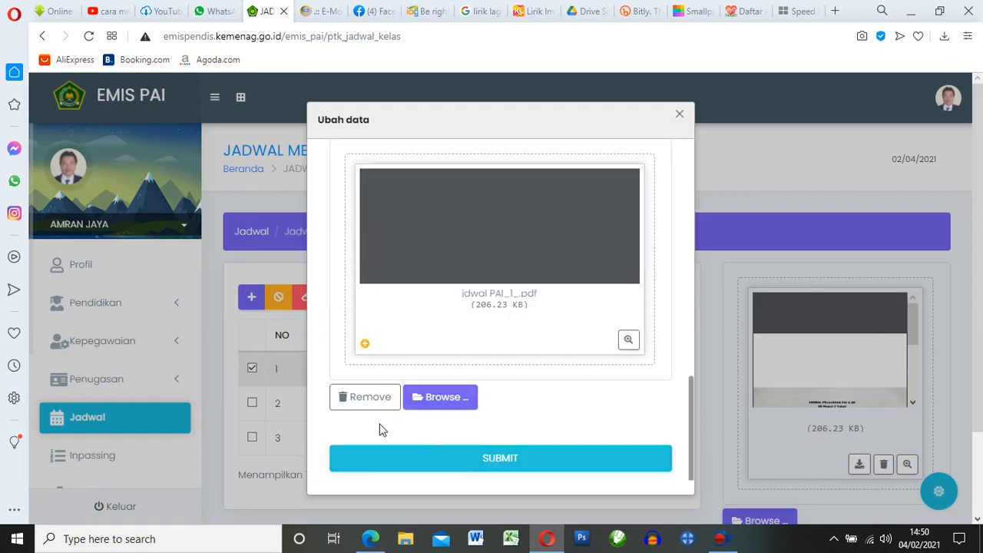
left_click(505, 460)
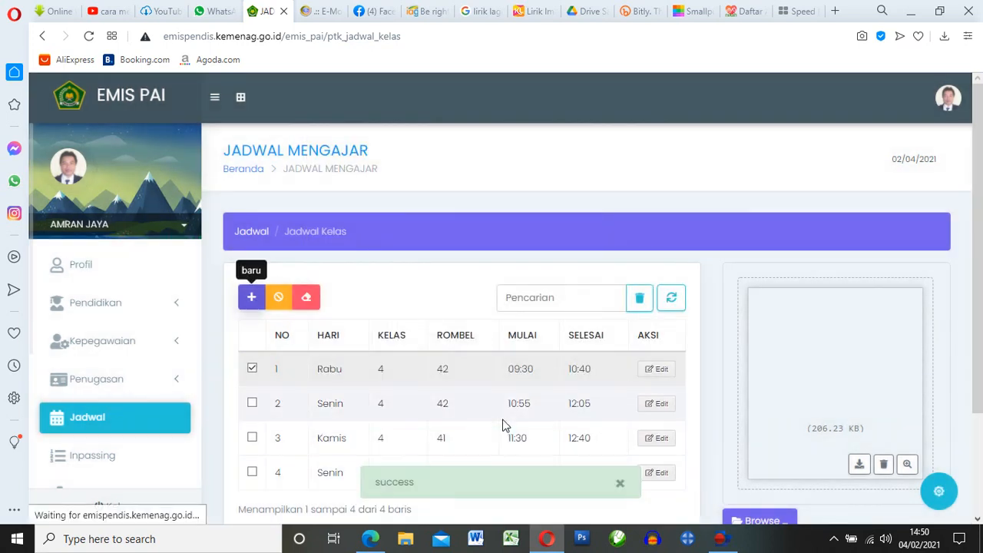
scroll(504, 425, "down", 1)
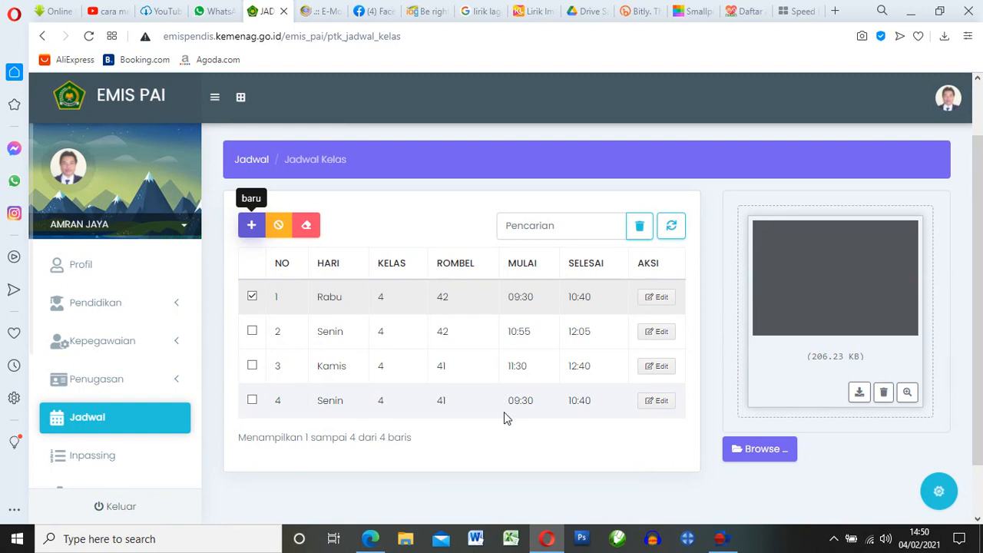